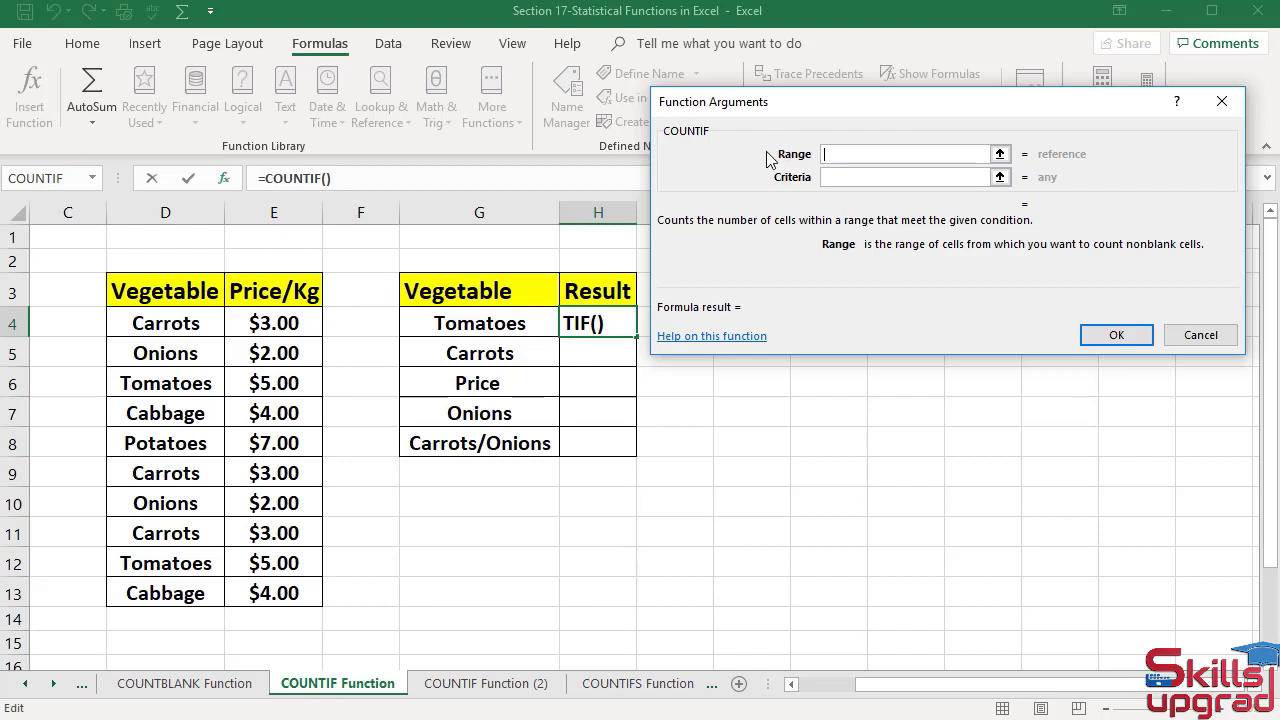
Step: Complete the COUNTIF formula in H4 with range D4:D13 and cell G4 as the criteria
left_click_drag(177, 334, 180, 592)
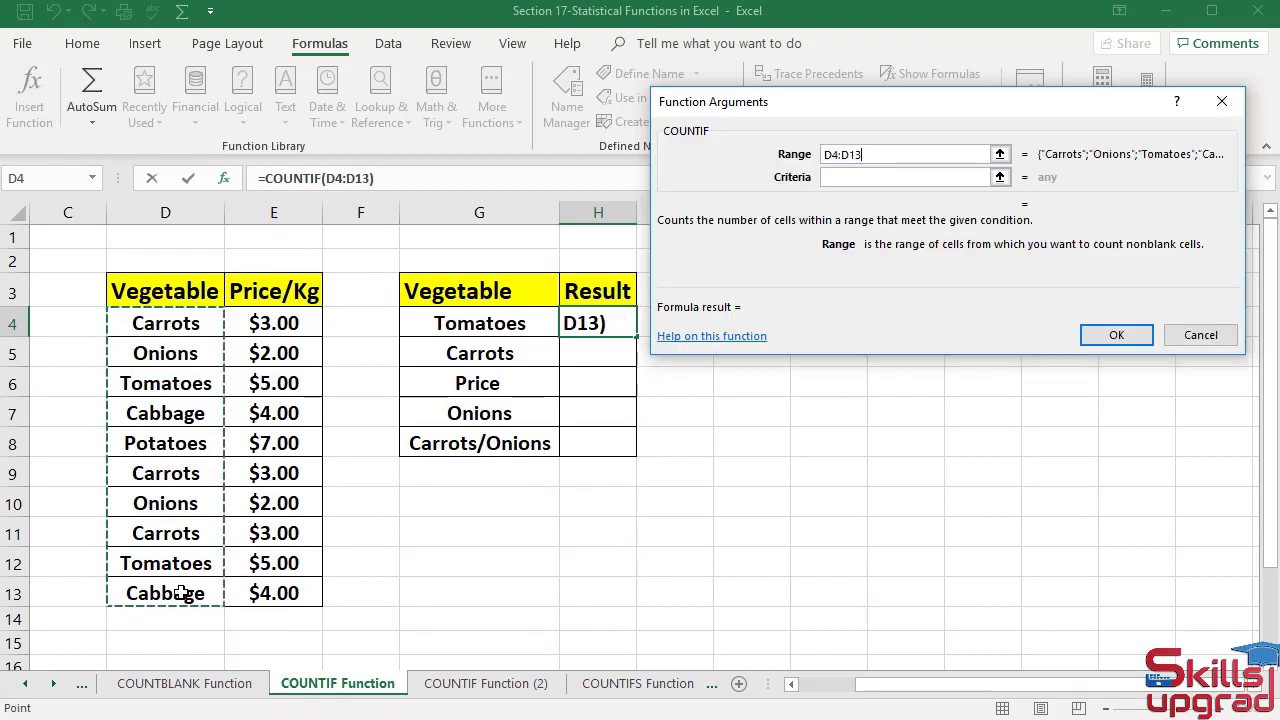
key("Tab")
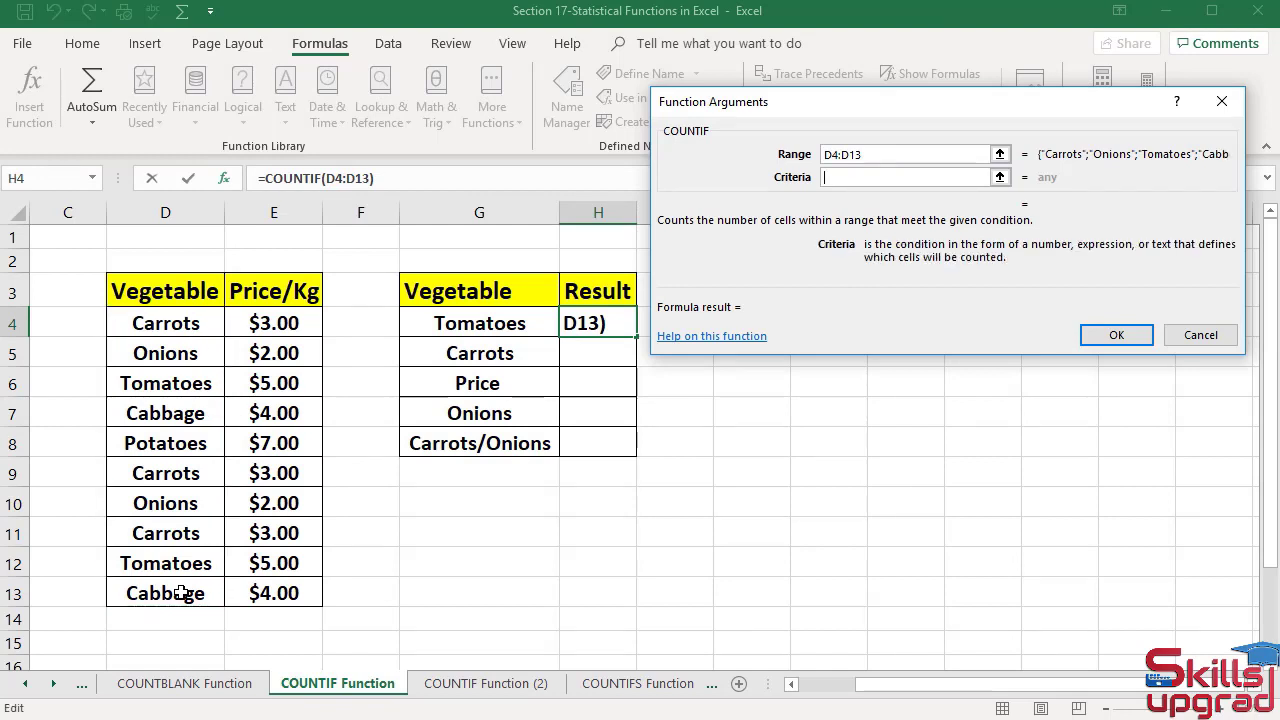
left_click(444, 329)
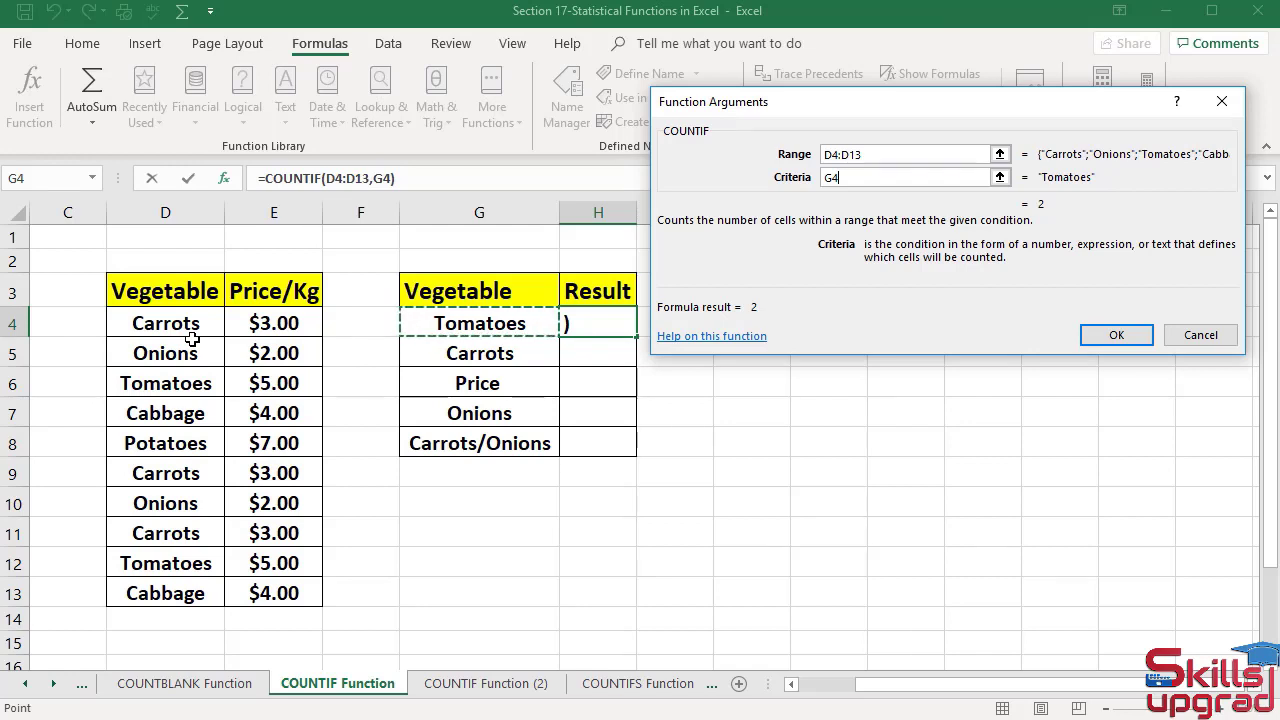
left_click(1108, 336)
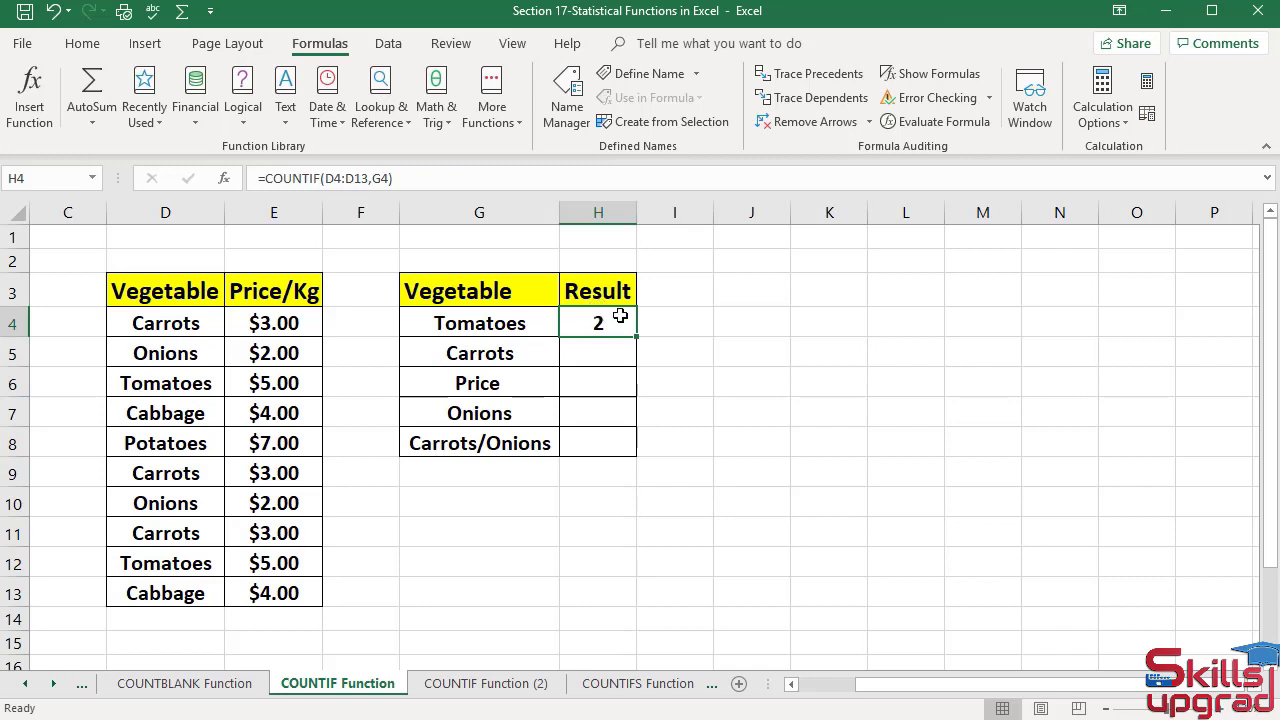
Step: Insert a COUNTIF function in H5 with range D4:D13 and the wildcard criteria *ots to count the carrots
left_click(608, 352)
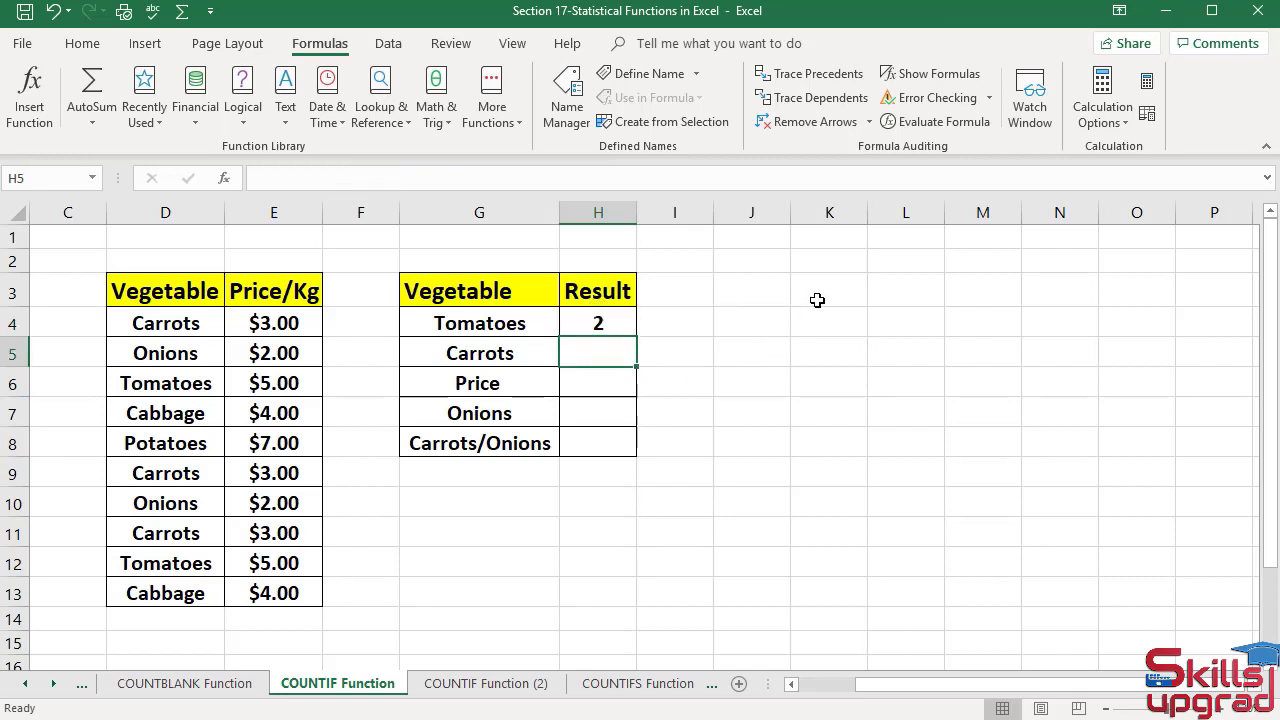
left_click(504, 126)
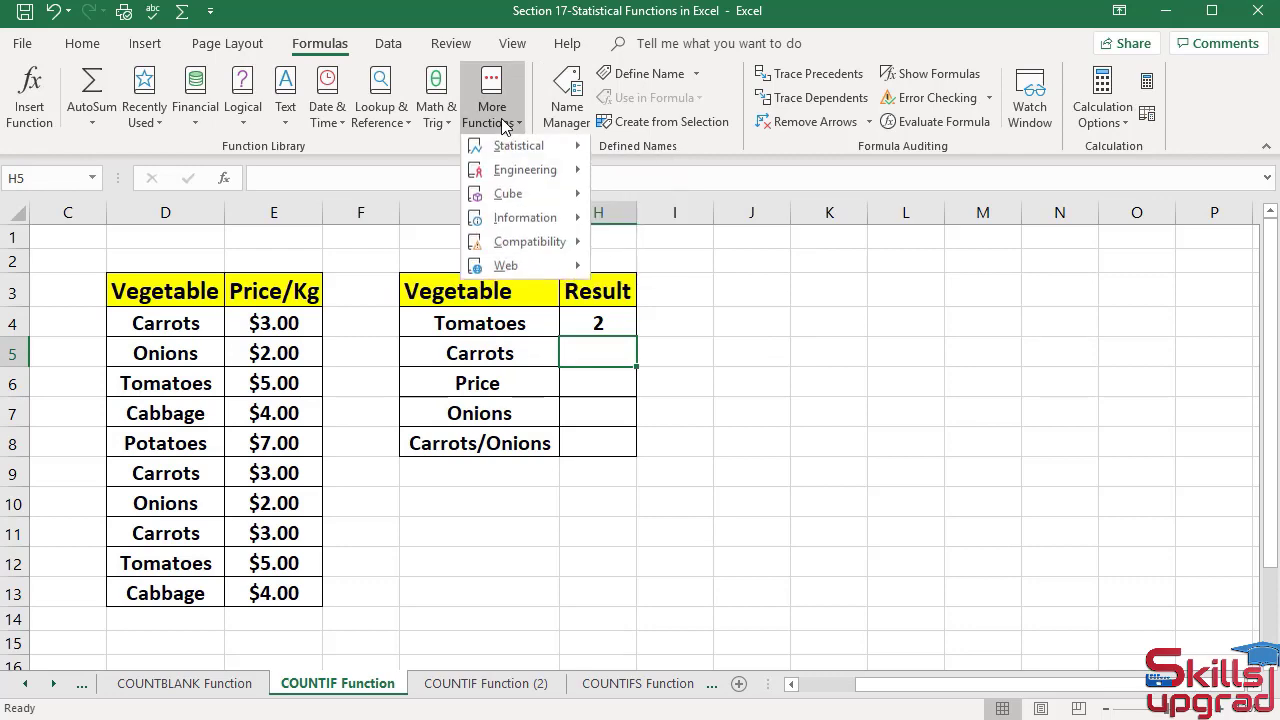
mouse_move(515, 150)
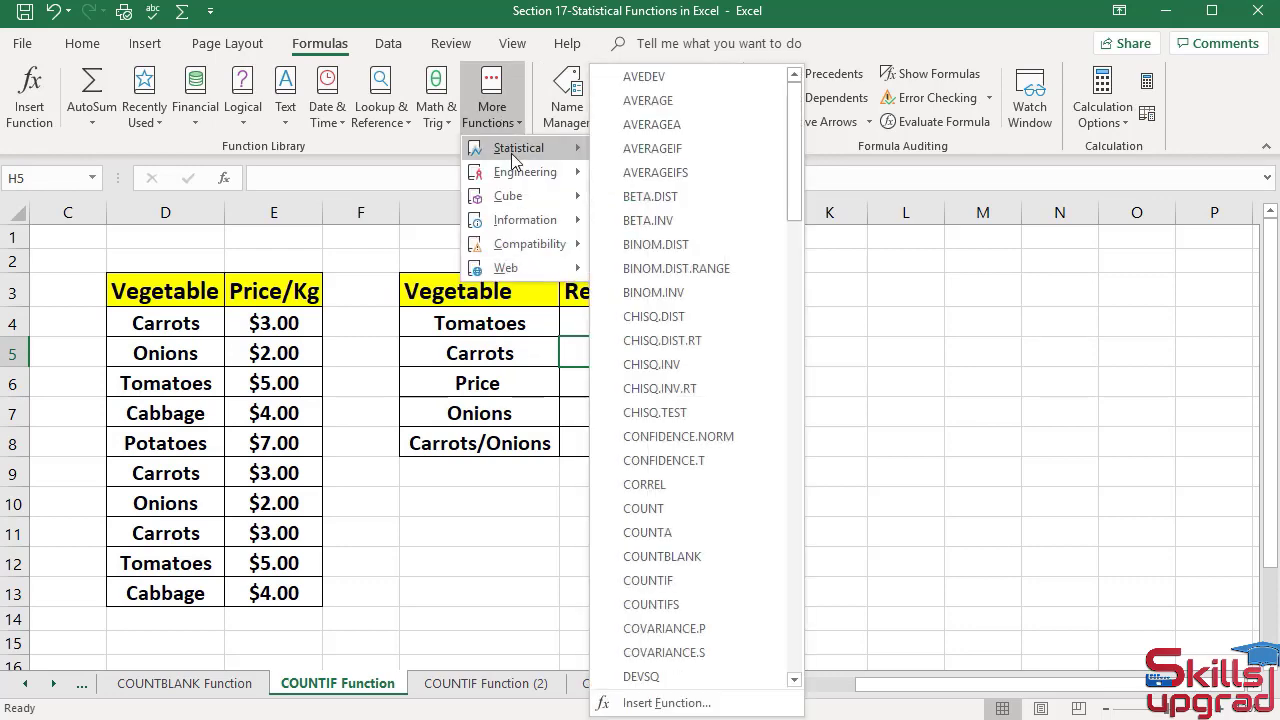
left_click(668, 581)
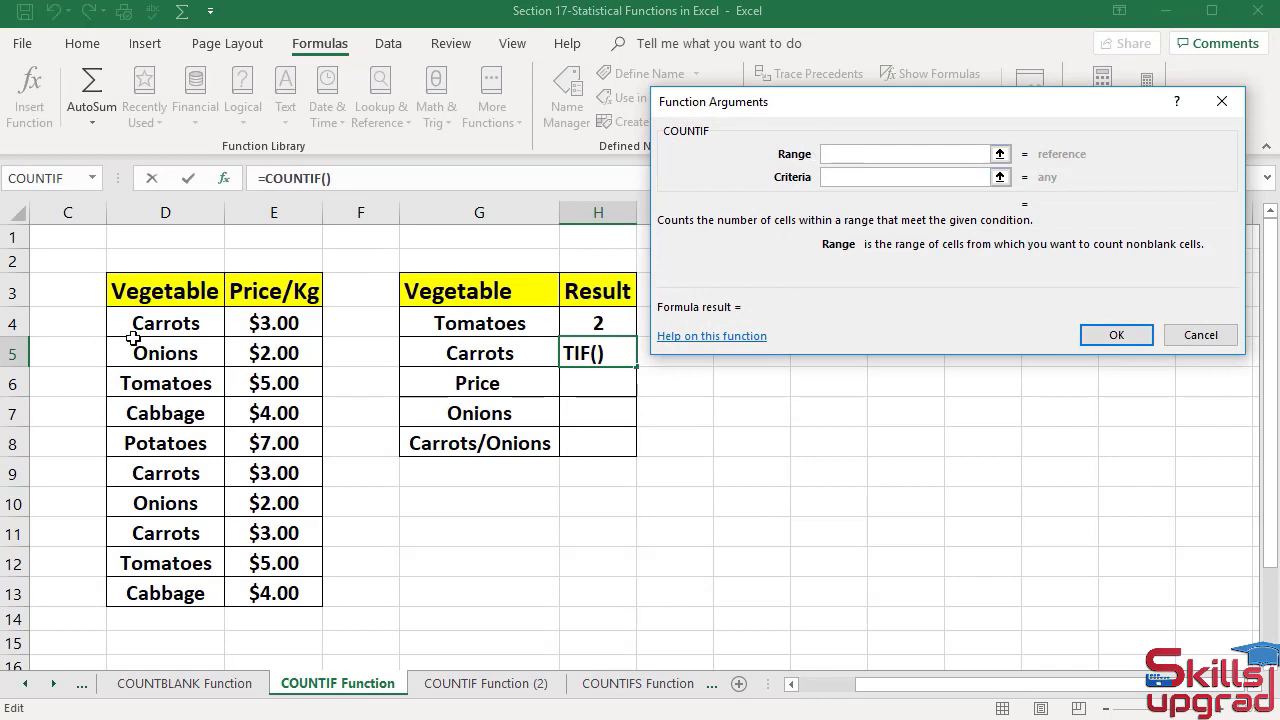
left_click_drag(145, 325, 155, 585)
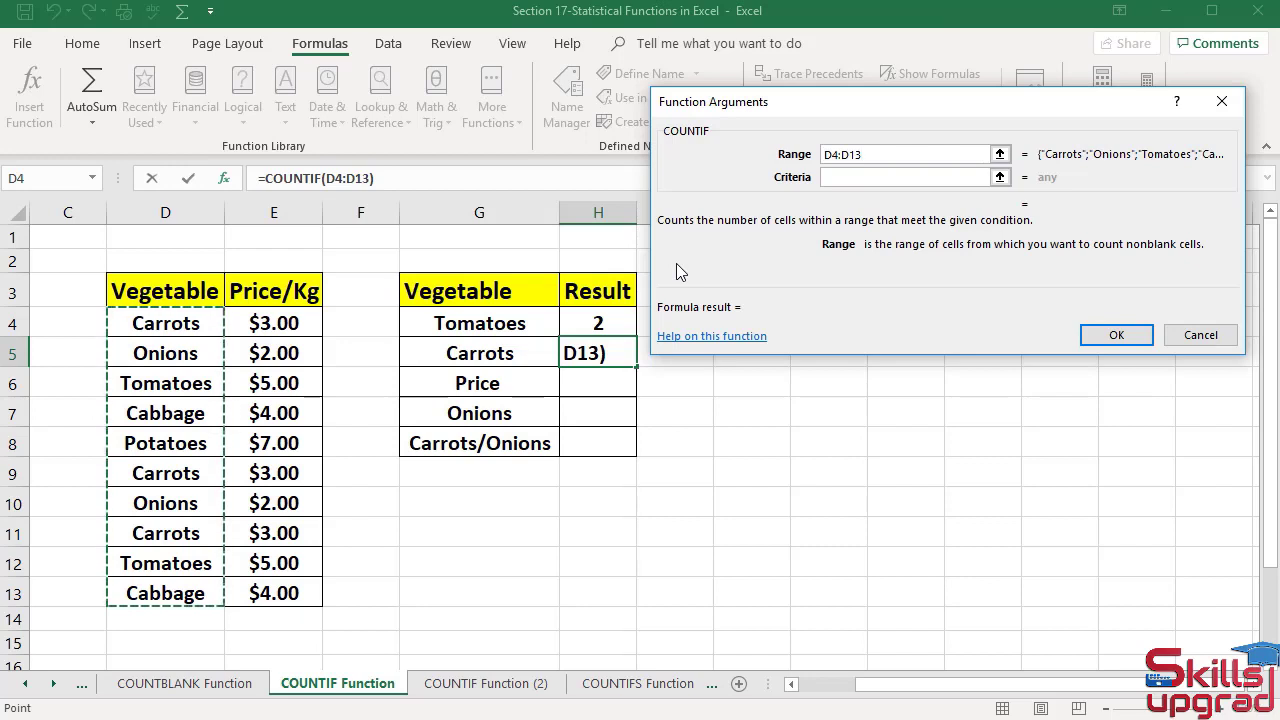
key("Tab")
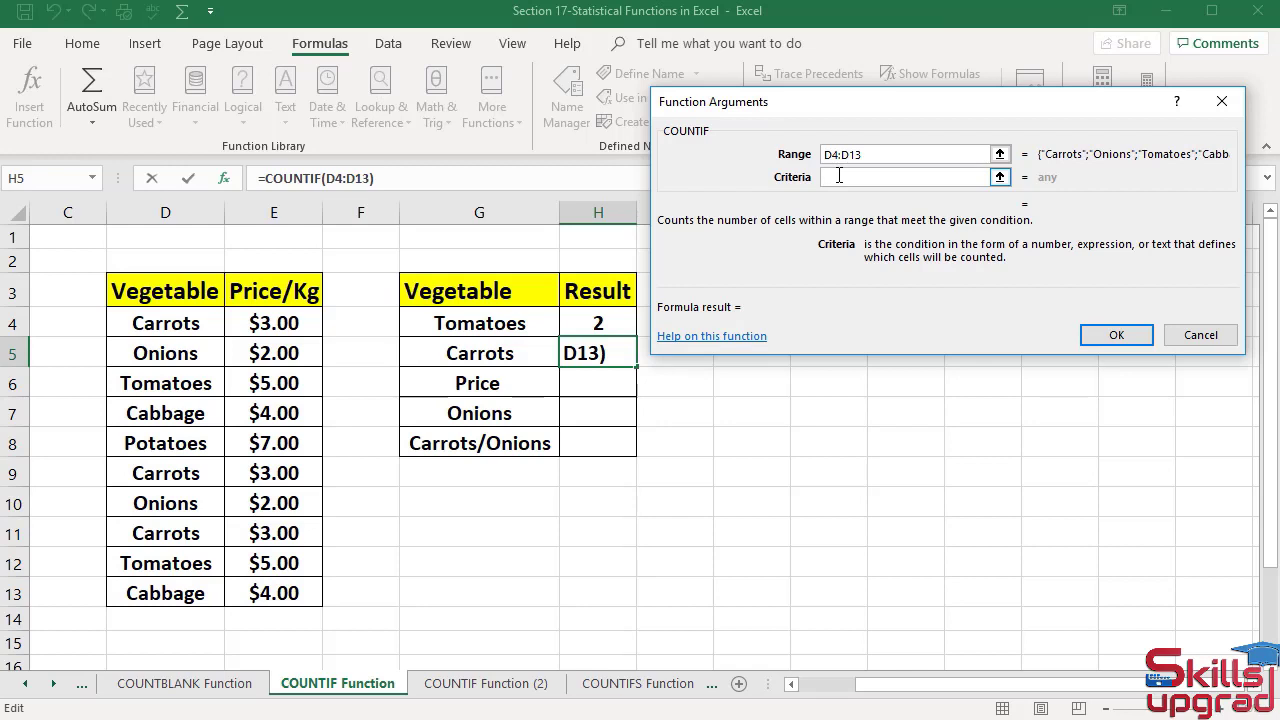
type("*ots")
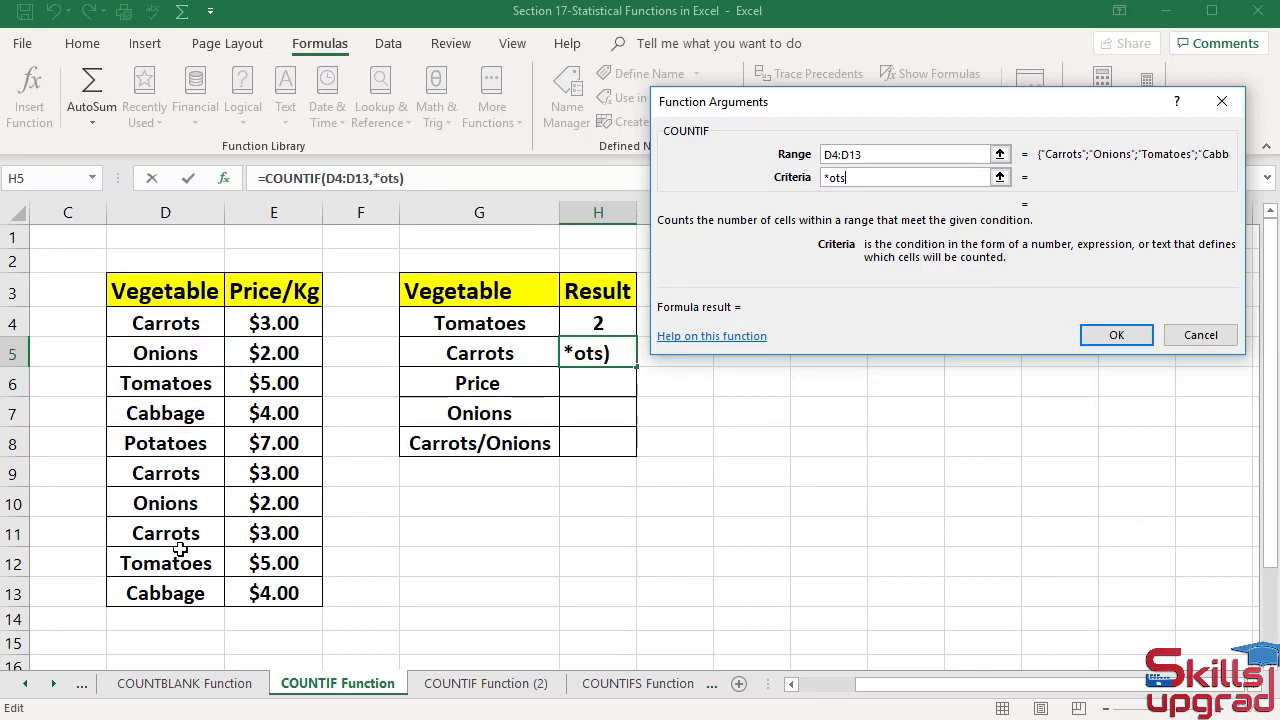
left_click(1119, 338)
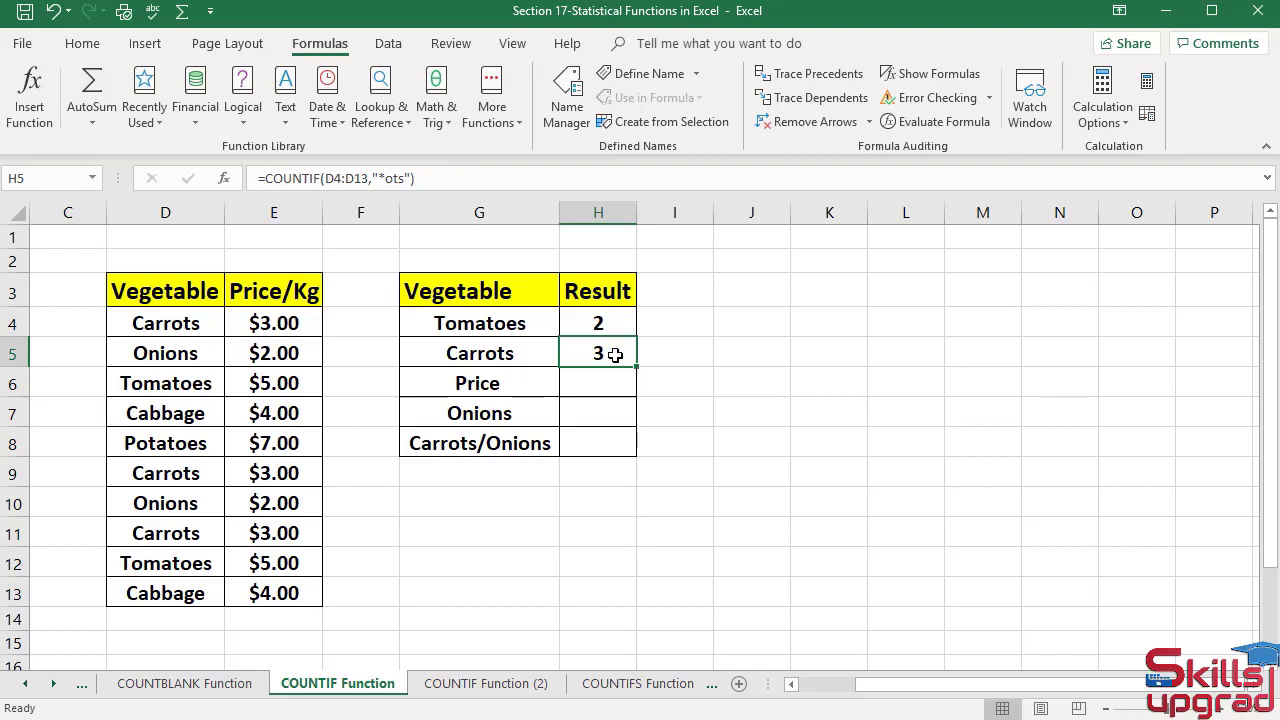
Step: Insert a COUNTIF function in H6 with range E4:E13 and criteria >=3 to count the prices
left_click(615, 385)
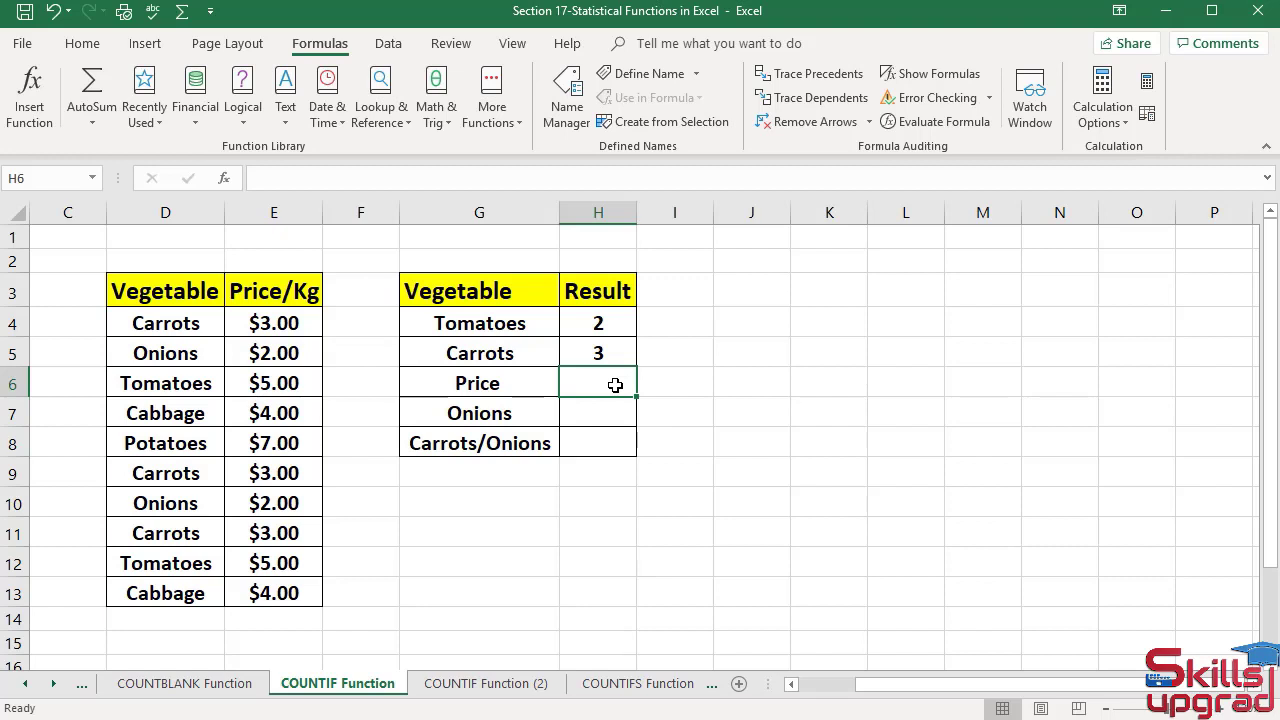
left_click(515, 118)
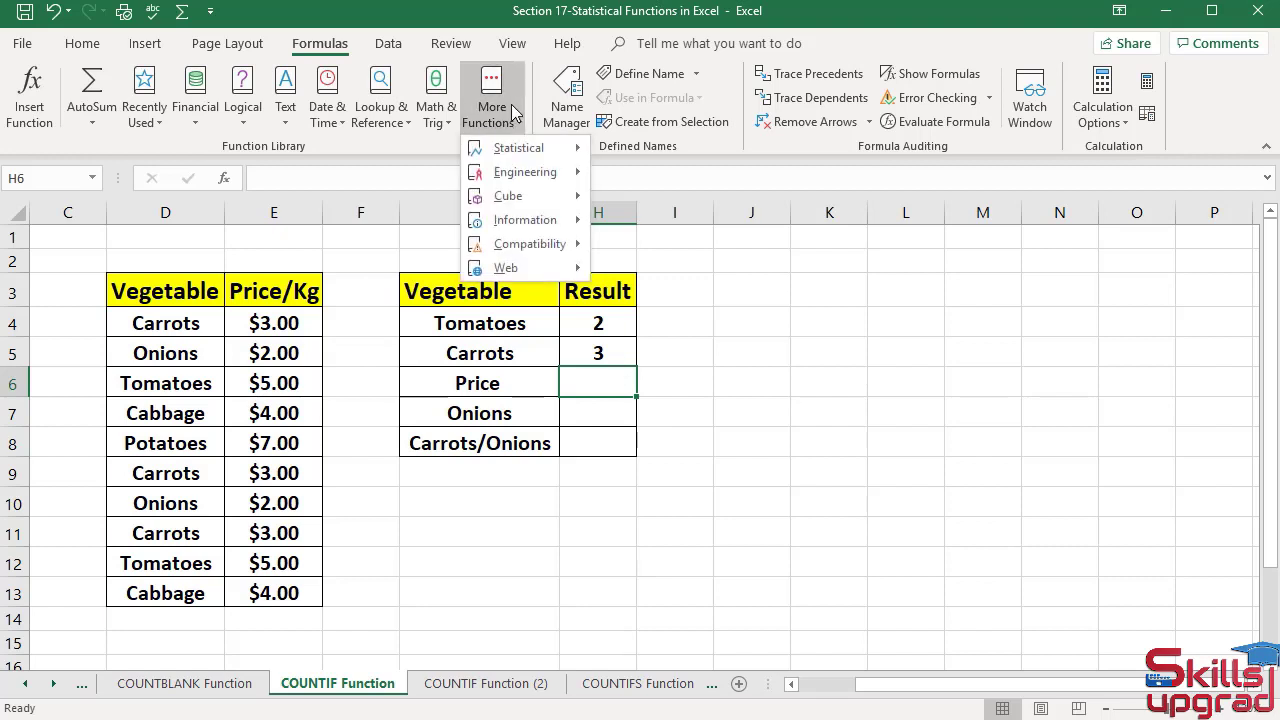
mouse_move(519, 148)
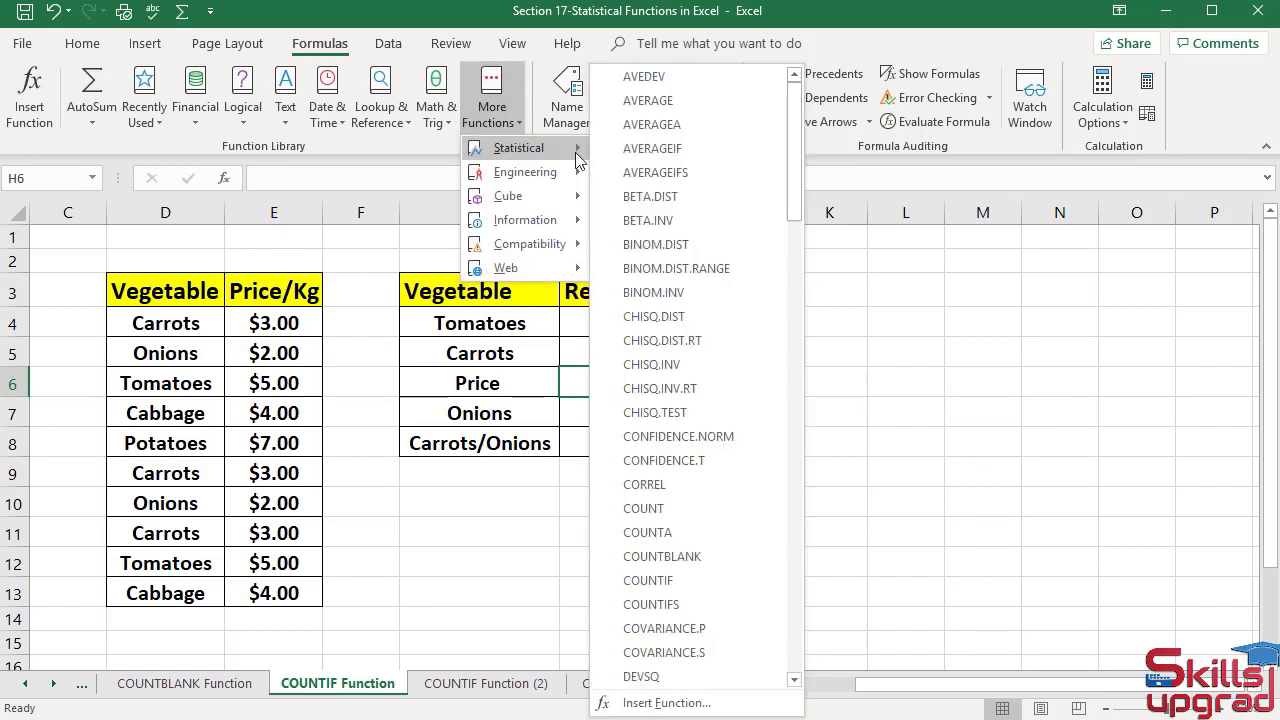
left_click(681, 582)
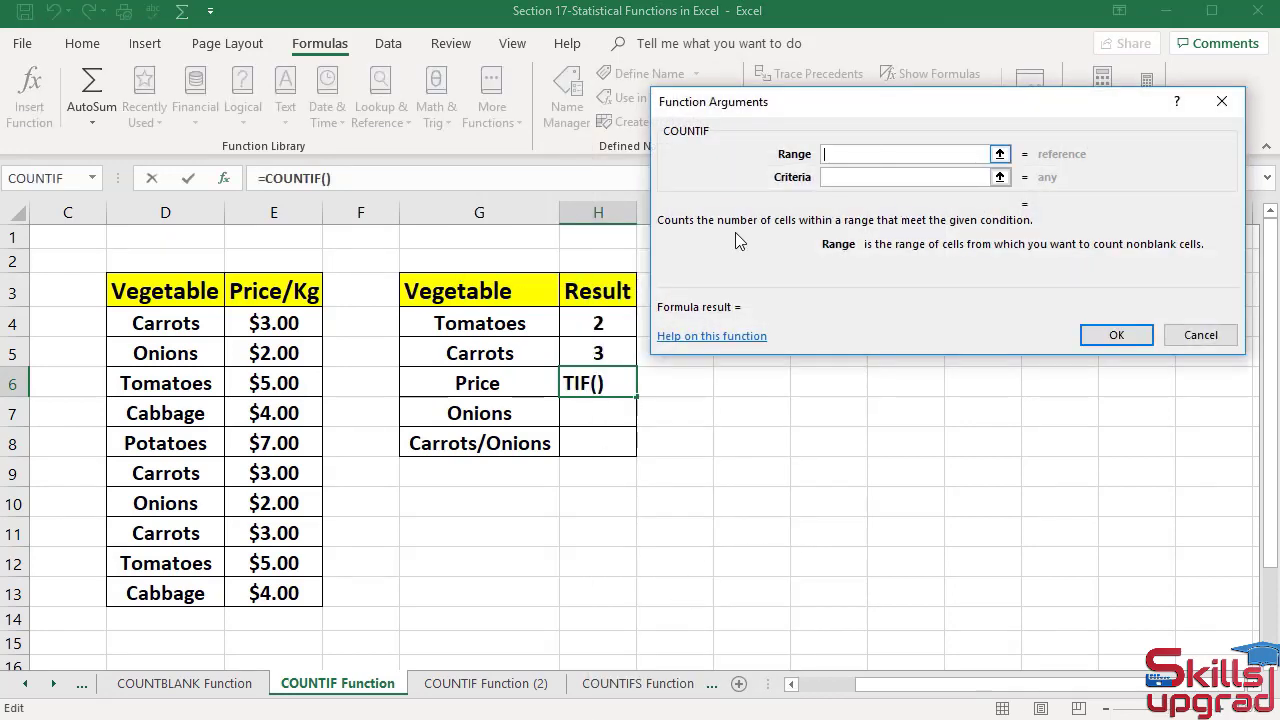
left_click_drag(318, 322, 300, 600)
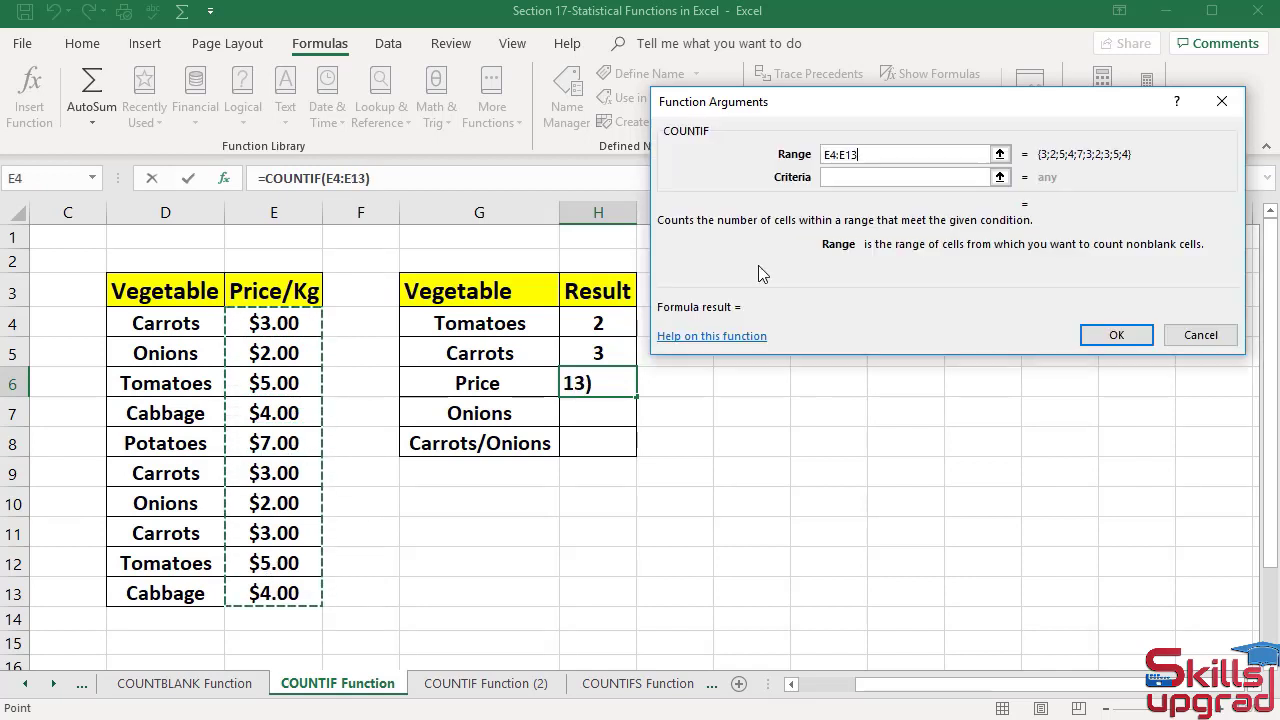
key("Tab")
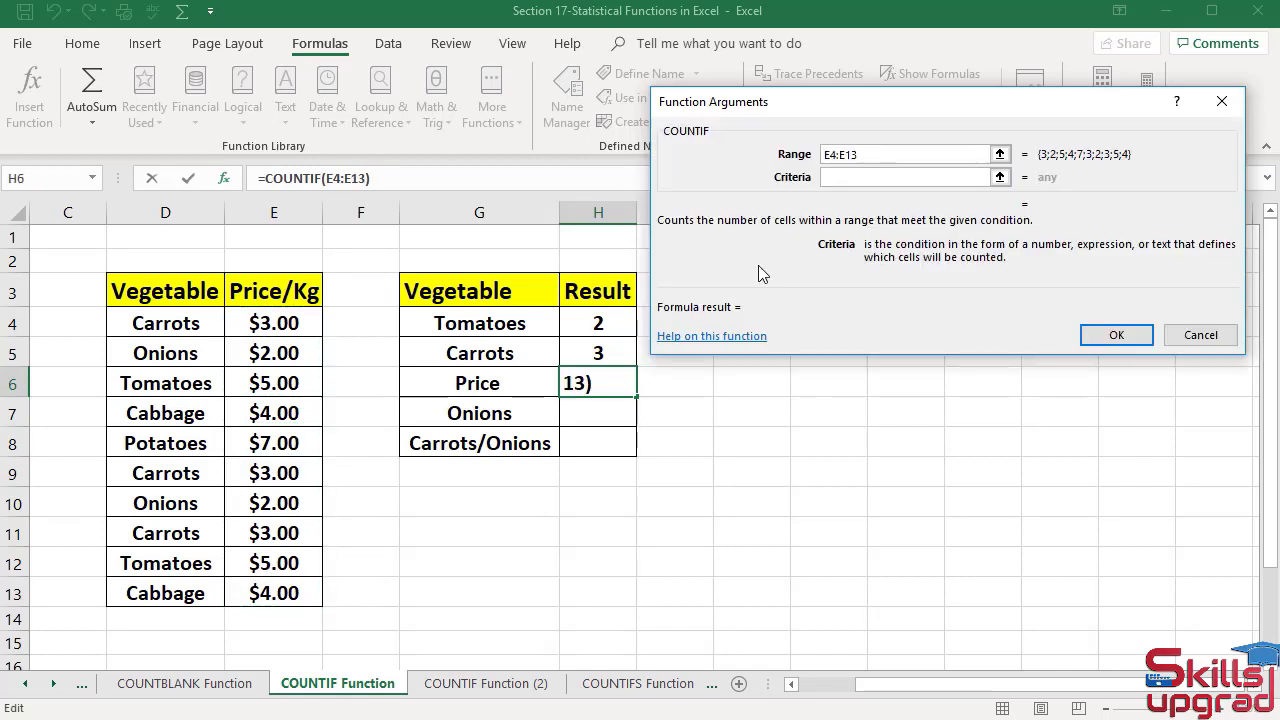
type(">=")
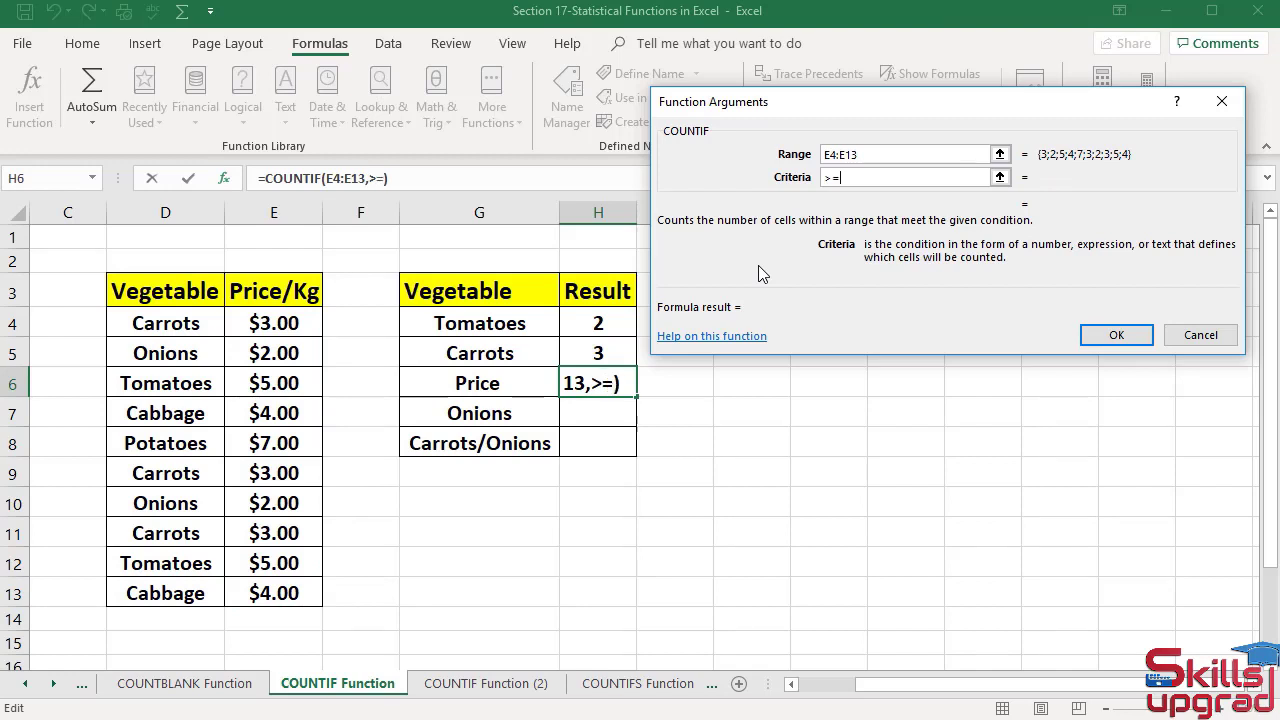
type("3")
left_click(1100, 336)
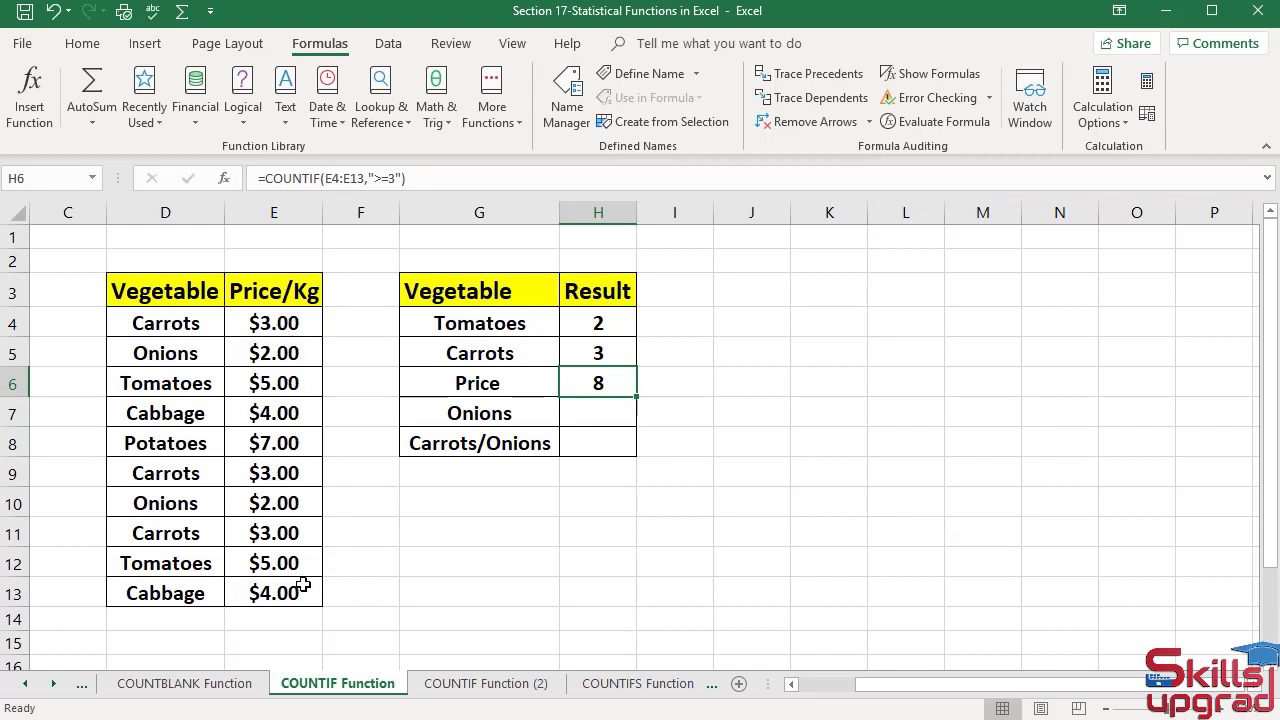
Step: Insert a COUNTIF function in H7 with range D4:D13 and the wildcard criteria ????ns to count the onions
left_click(585, 415)
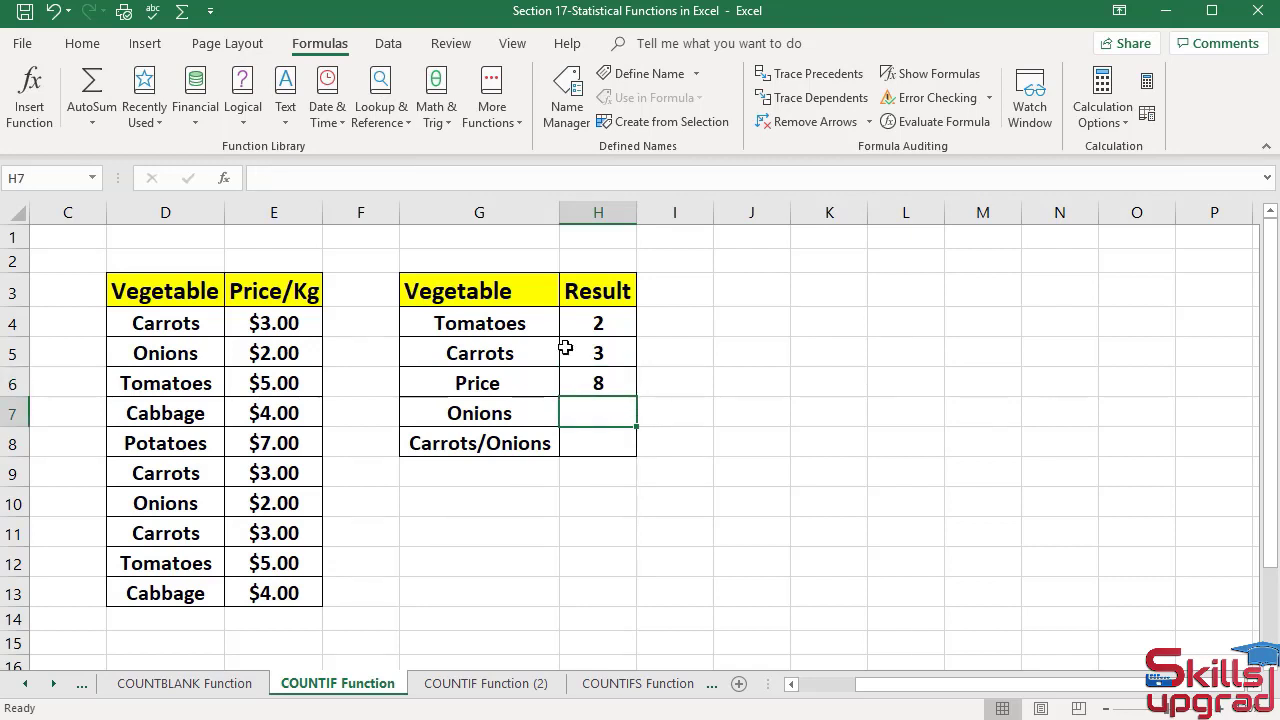
left_click(513, 126)
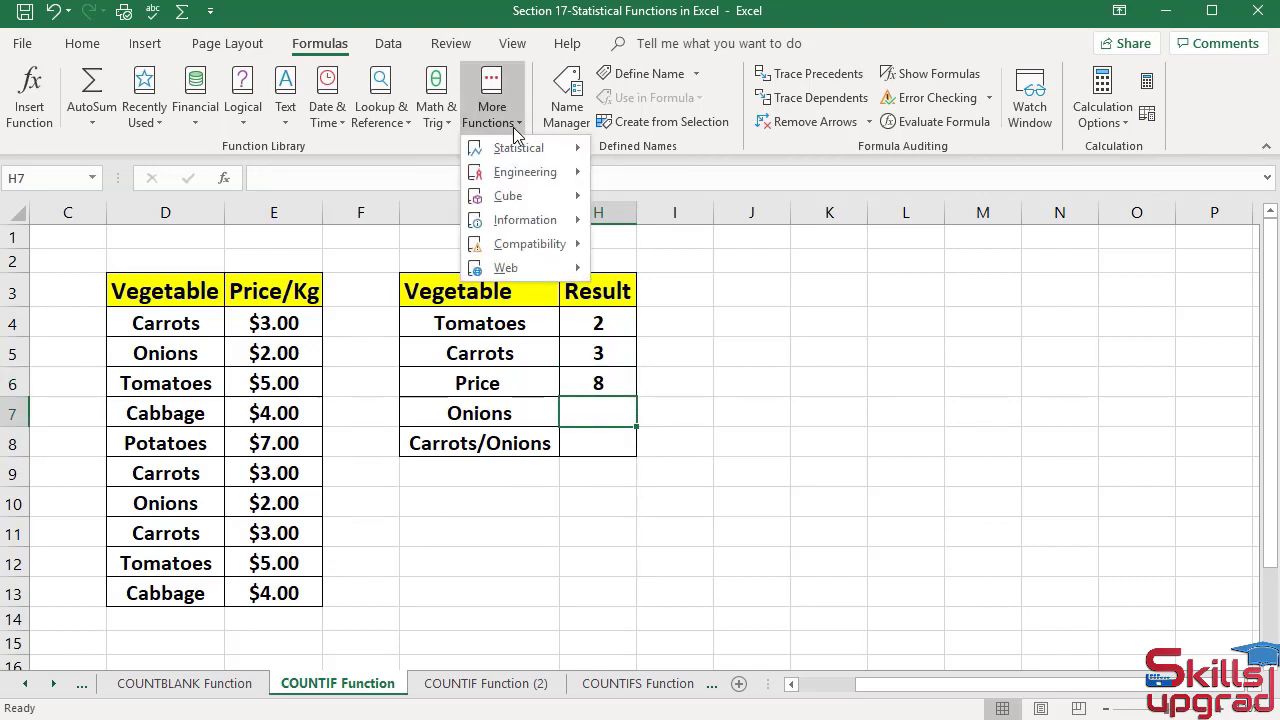
mouse_move(520, 148)
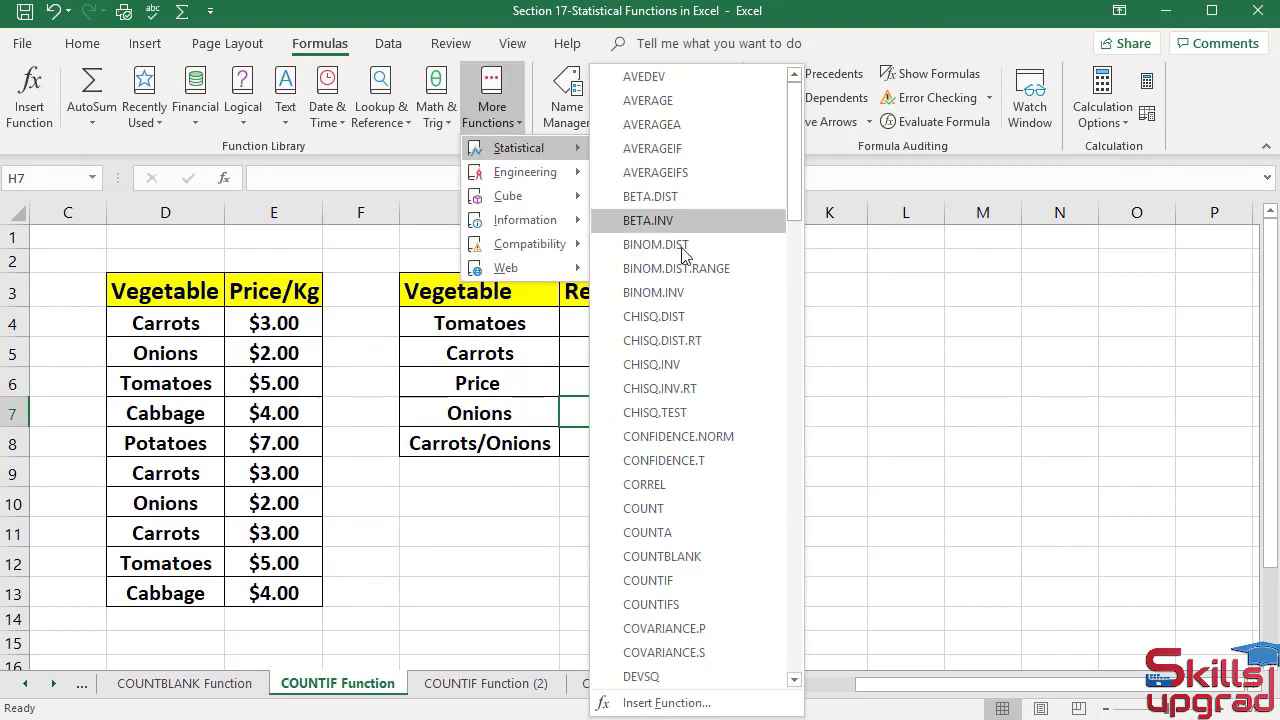
left_click(669, 584)
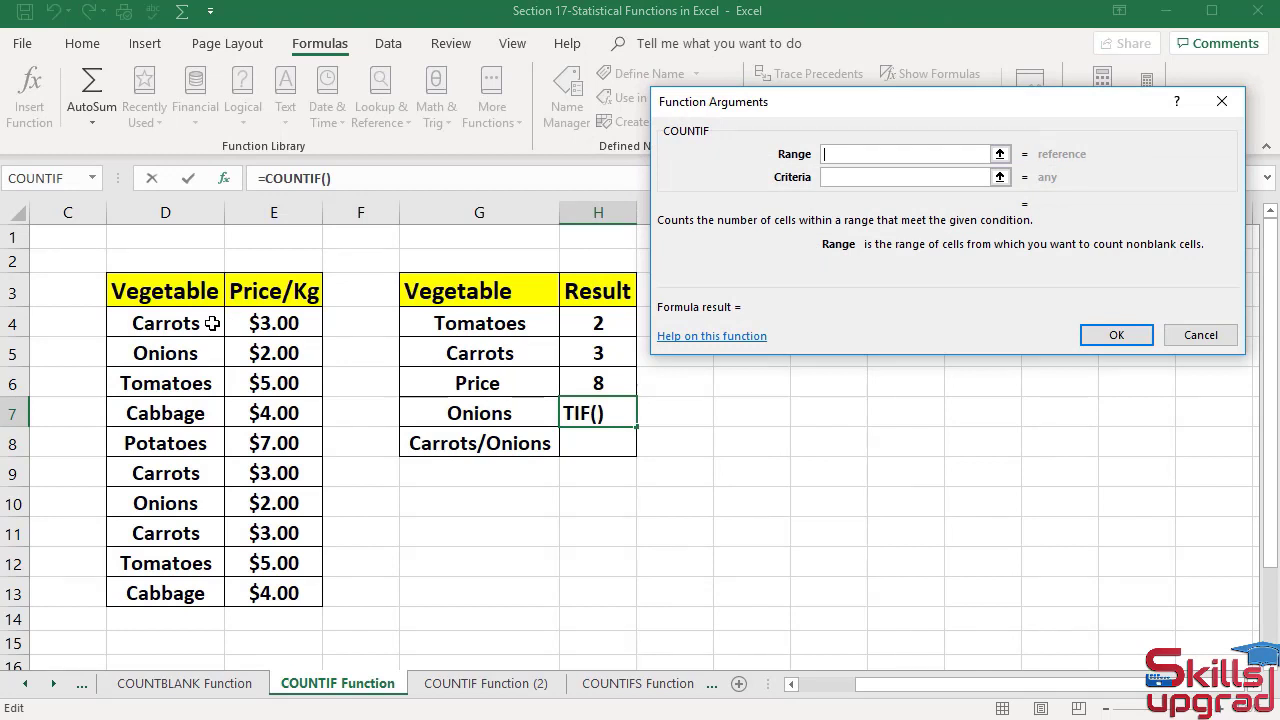
left_click_drag(212, 323, 197, 593)
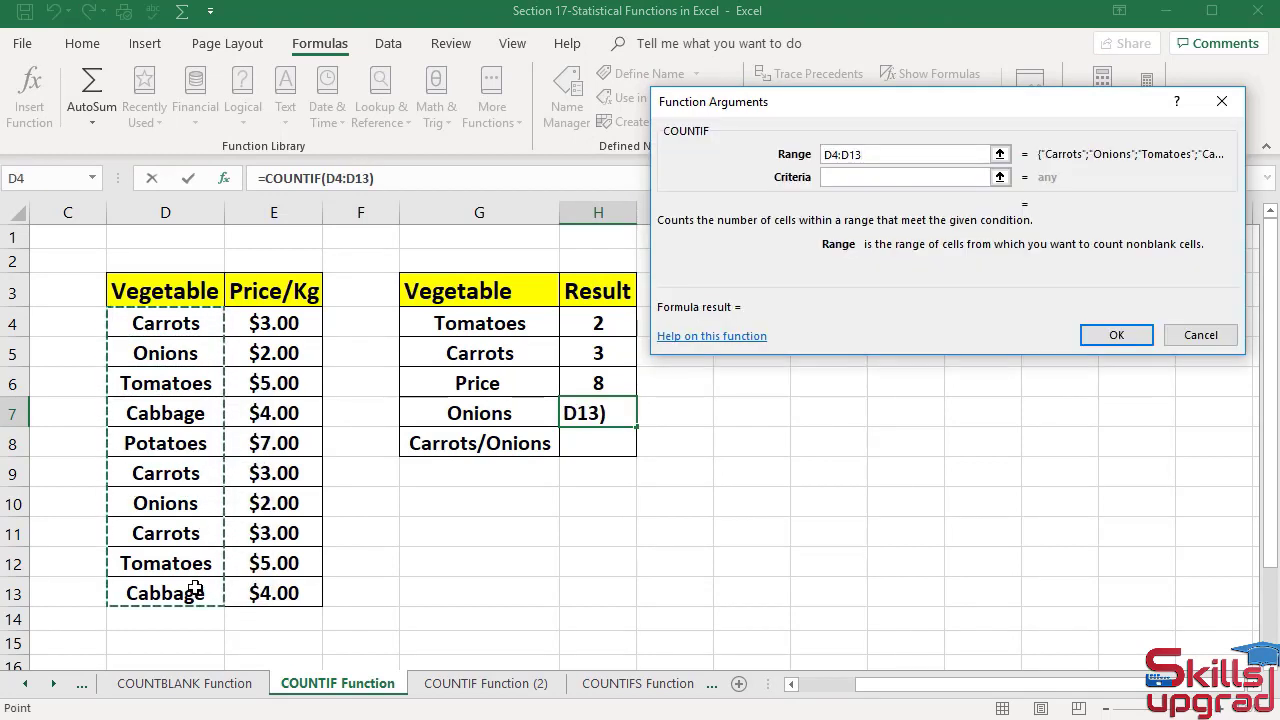
key("Tab")
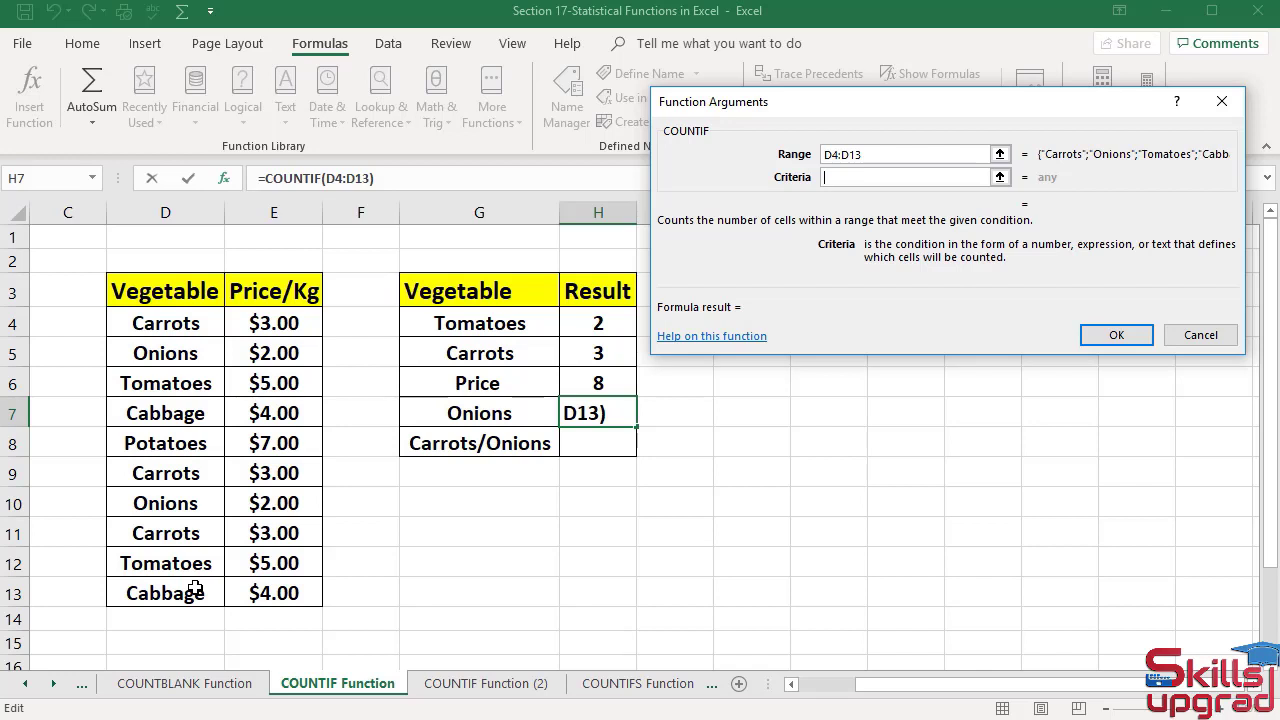
type("????")
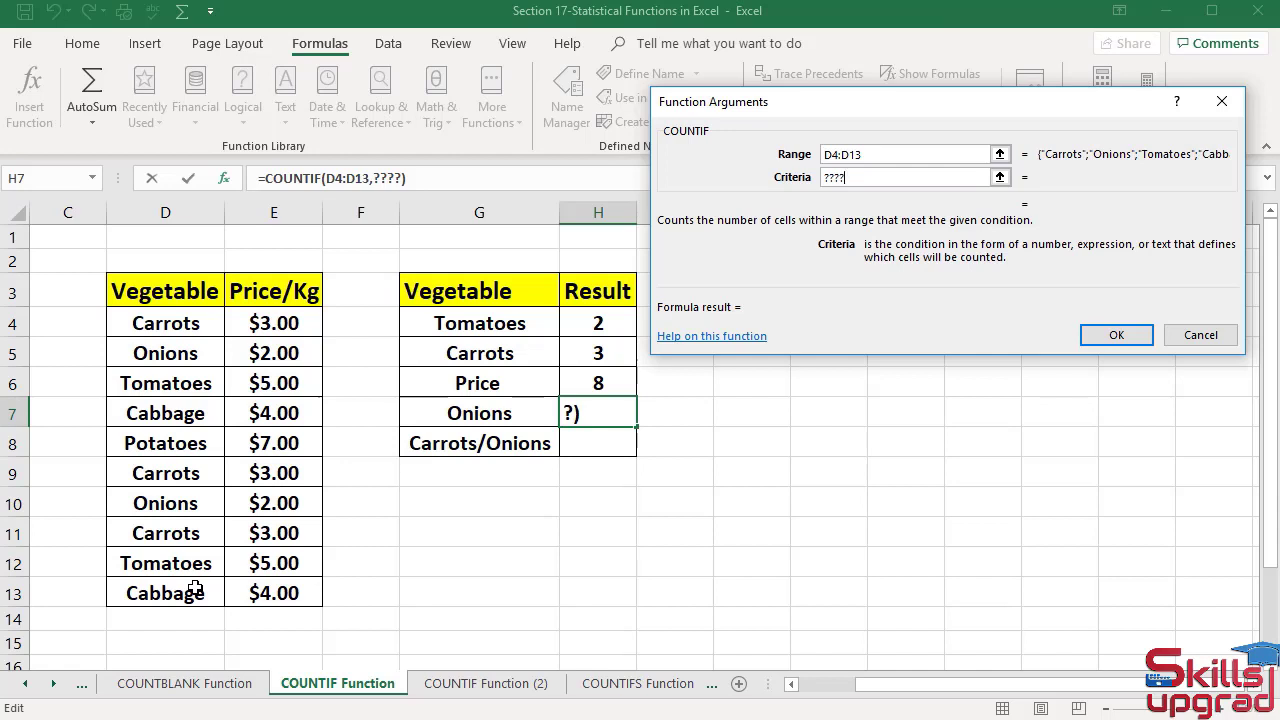
type("nc")
key("BackSpace")
type("s")
left_click(1107, 341)
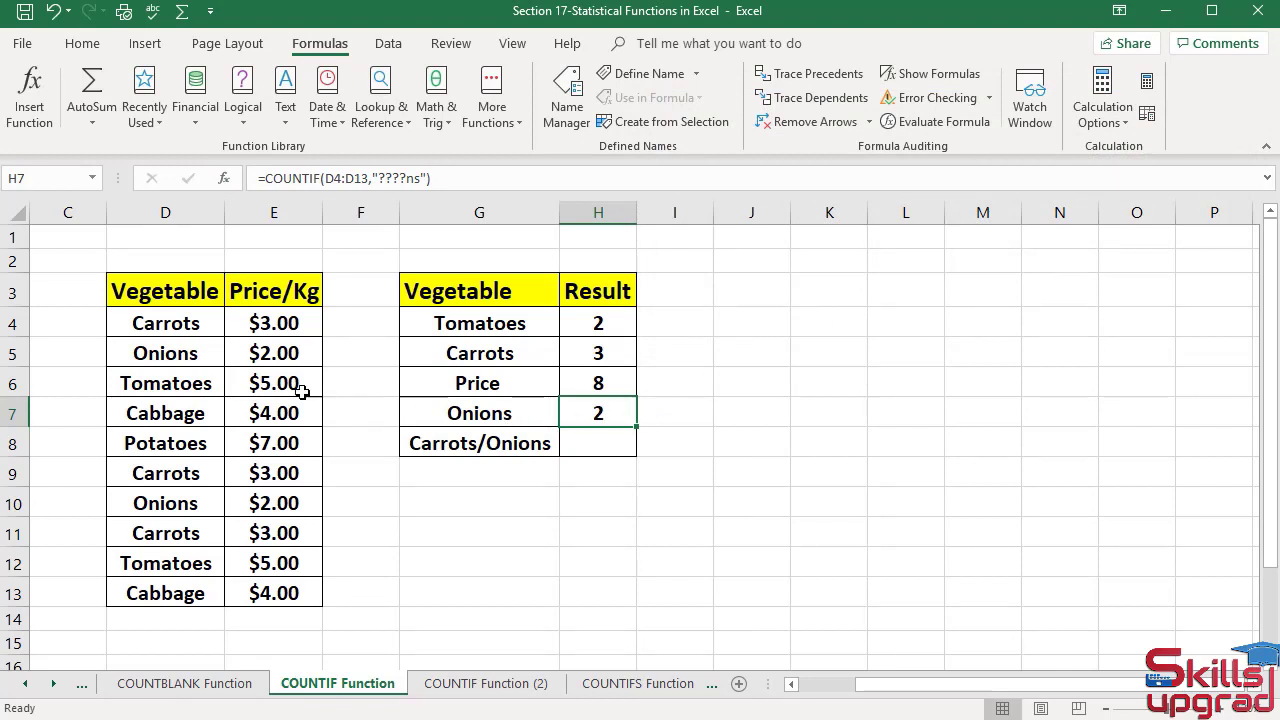
left_click(186, 509)
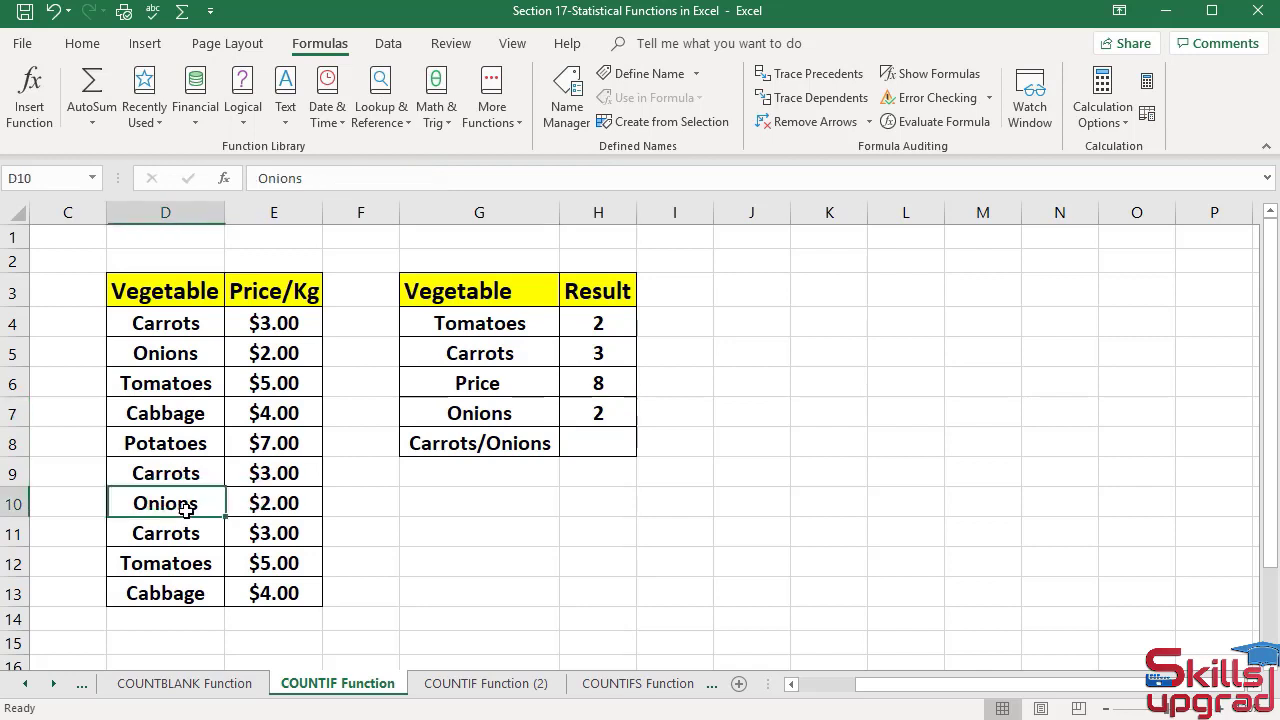
left_click(190, 363)
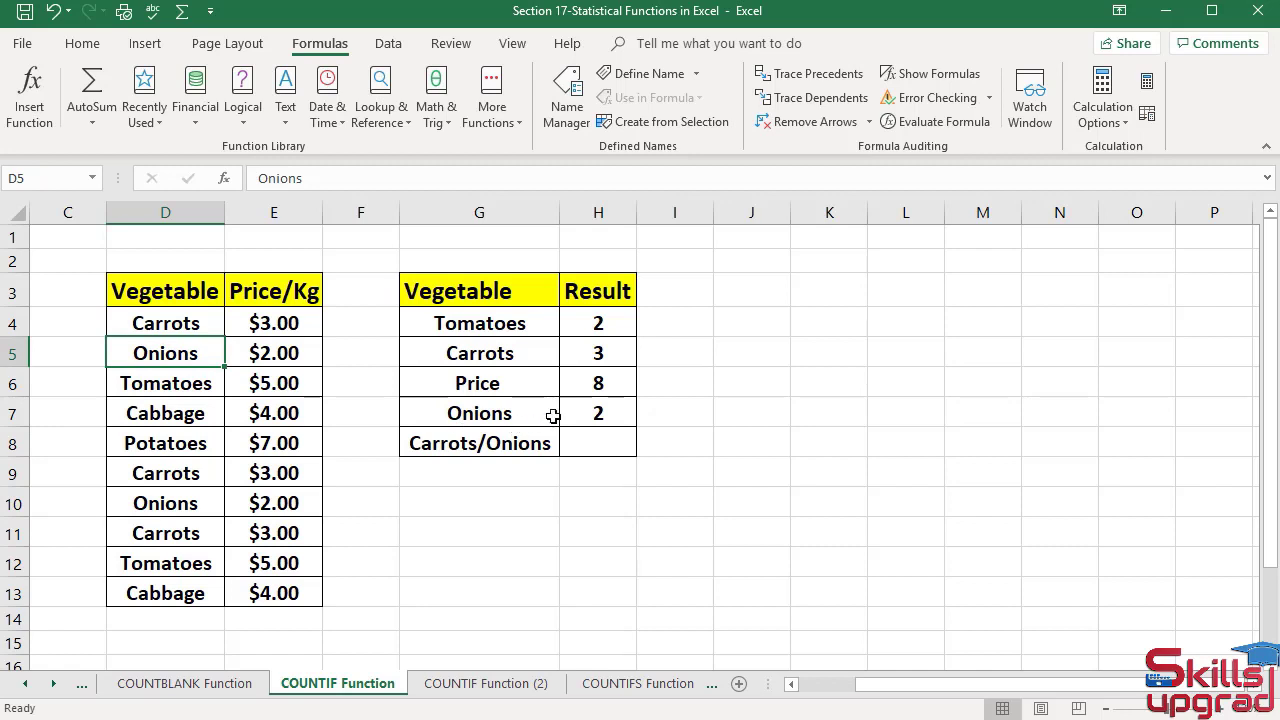
left_click(587, 410)
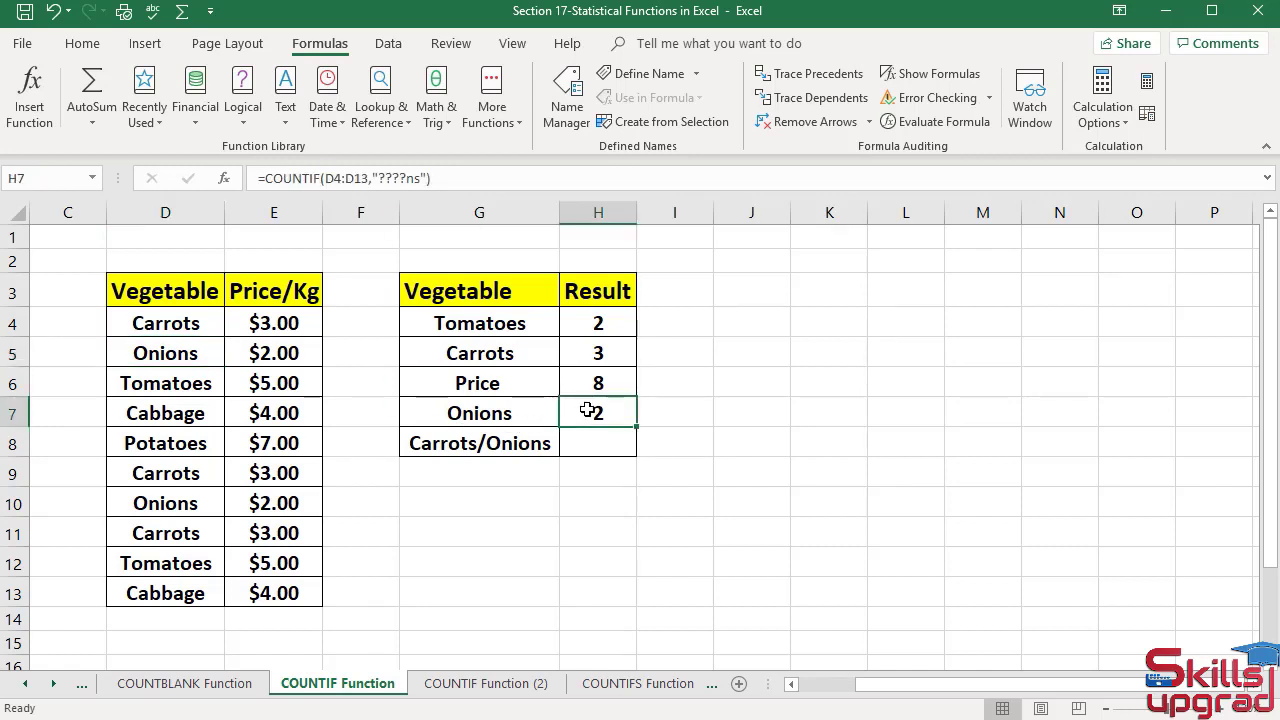
Step: Insert a COUNTIF function in H8 with range D4:D13 and the criteria Carrots
left_click(594, 443)
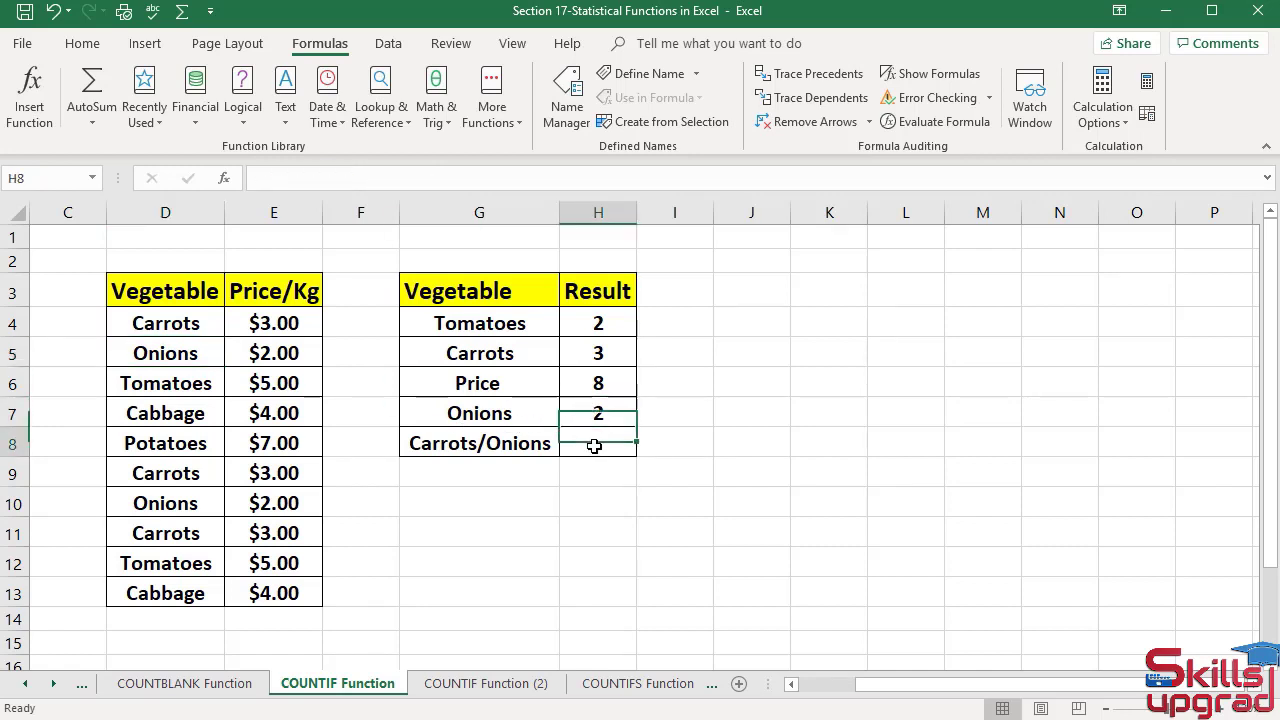
left_click(504, 126)
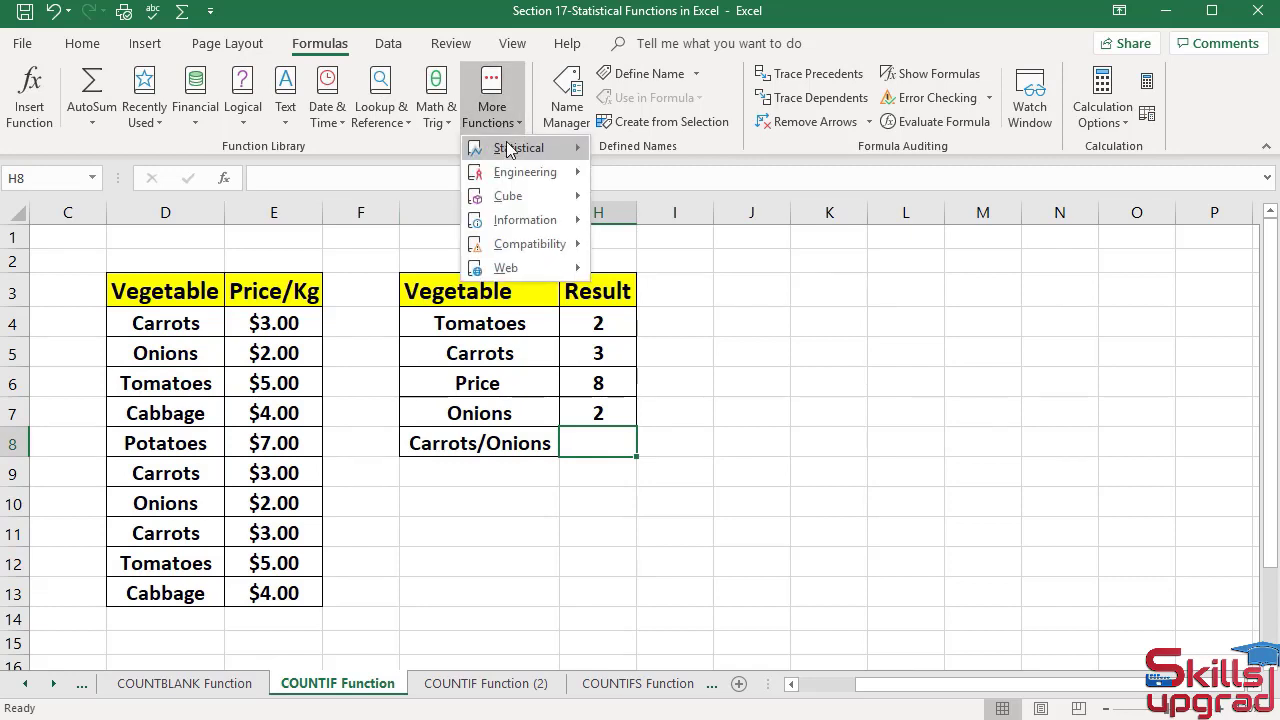
mouse_move(510, 150)
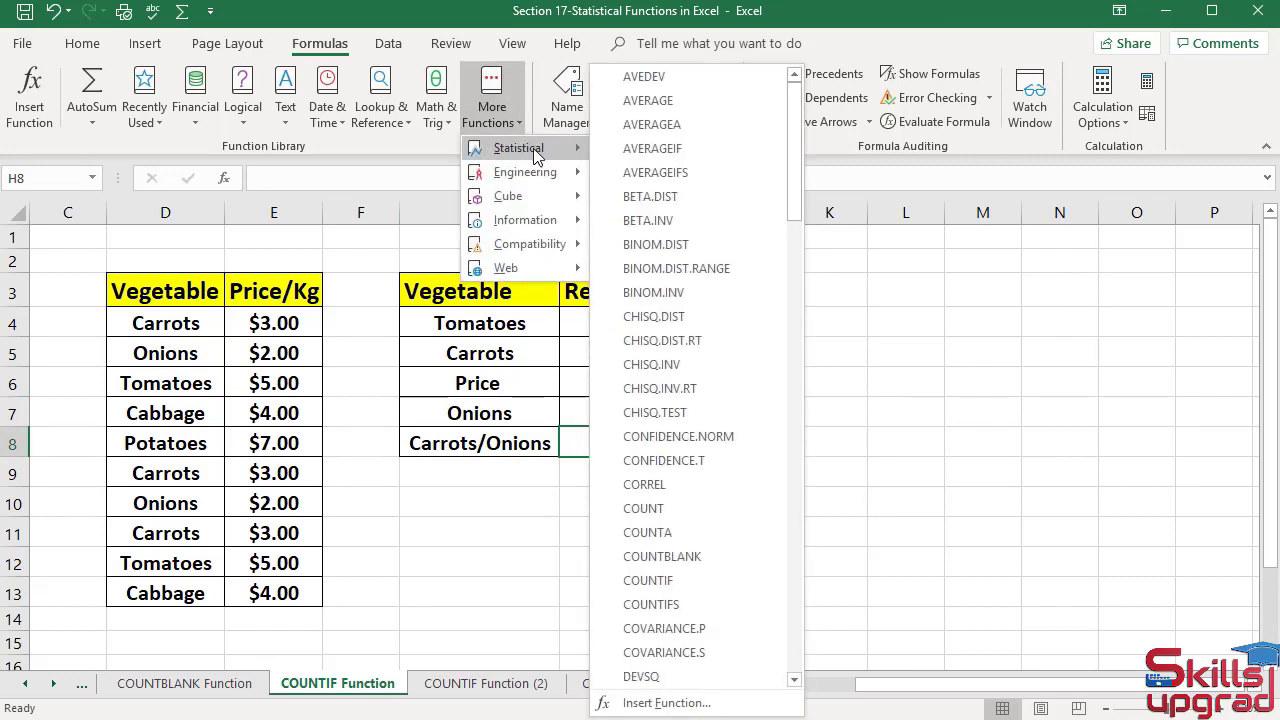
left_click(698, 578)
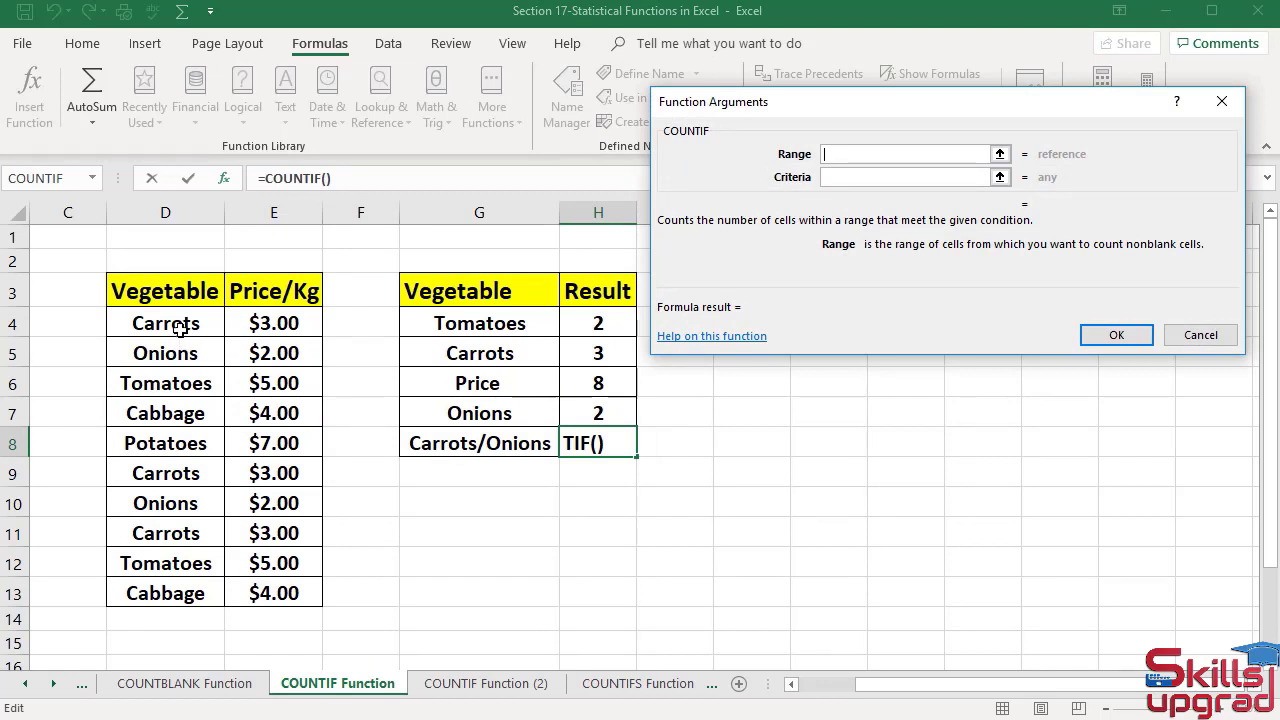
left_click_drag(178, 326, 187, 591)
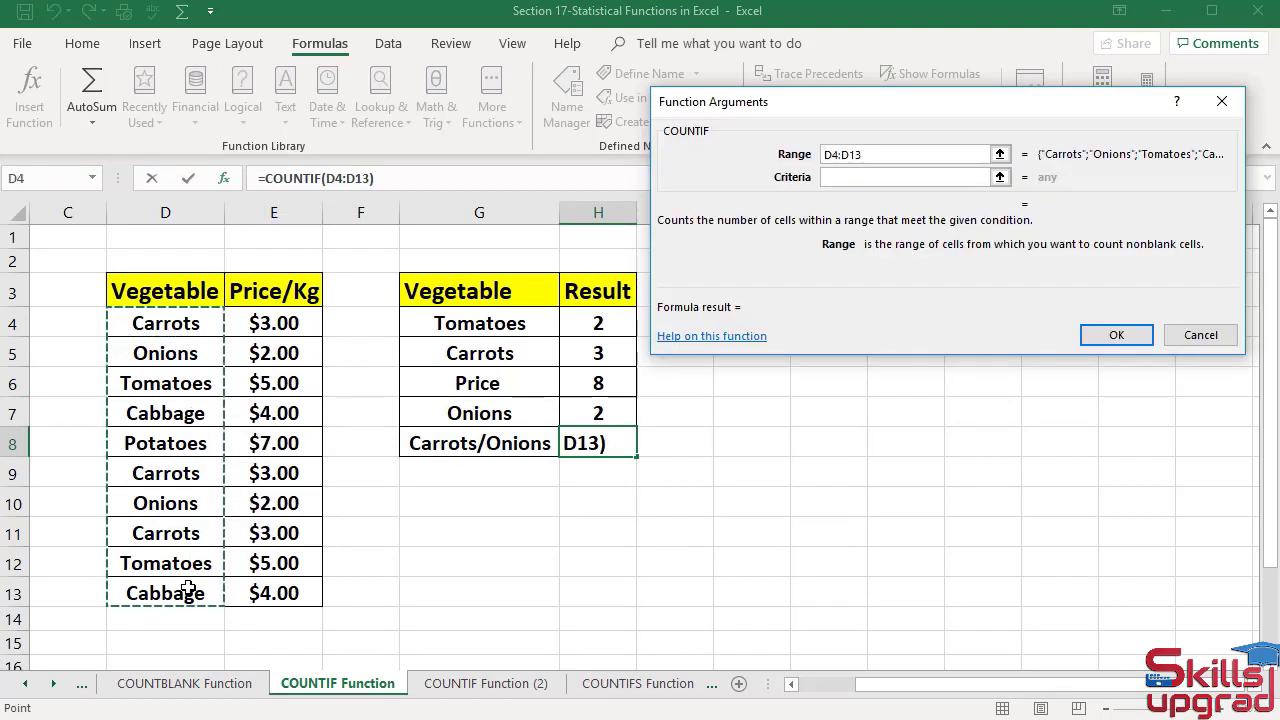
key("Tab")
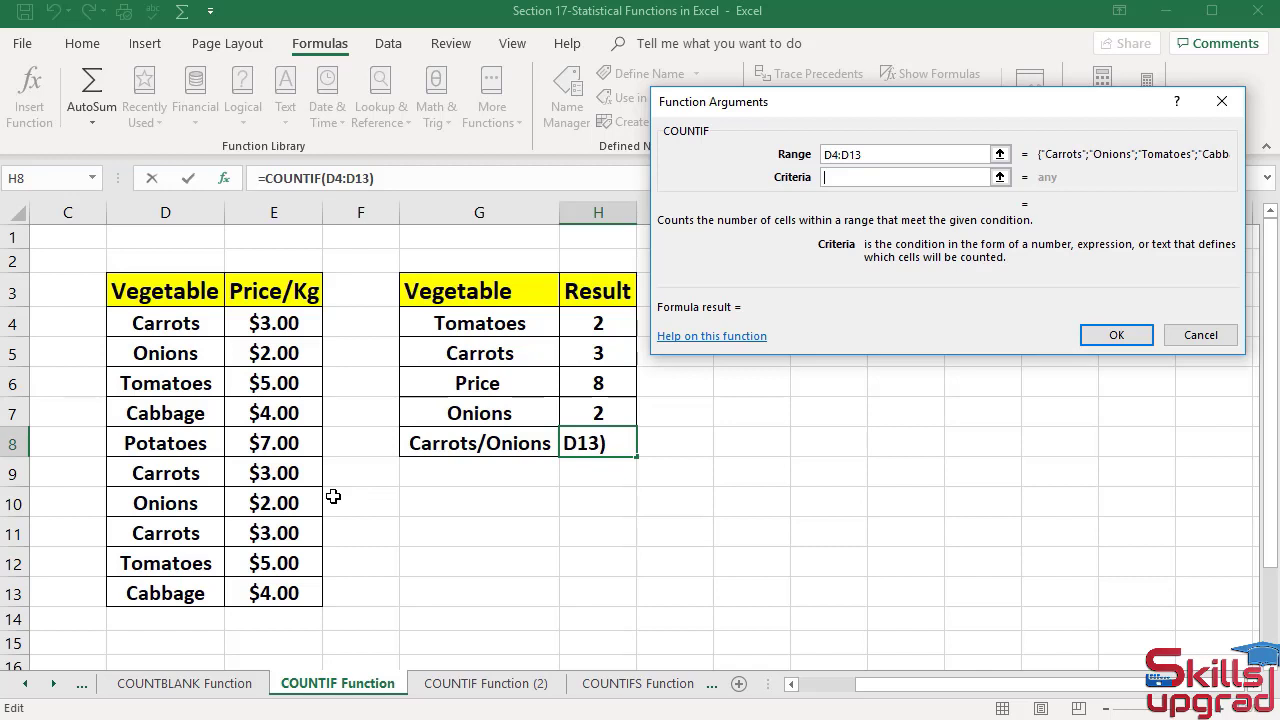
type("Carro")
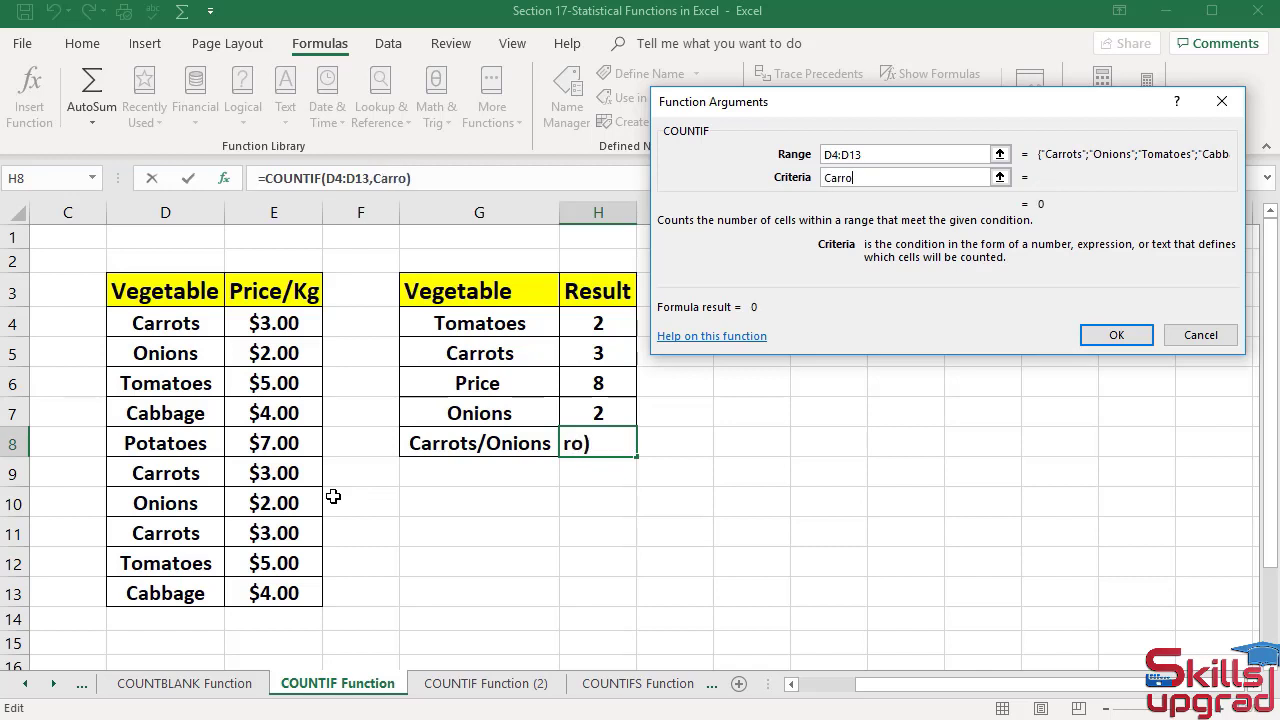
type("ts")
left_click(1118, 336)
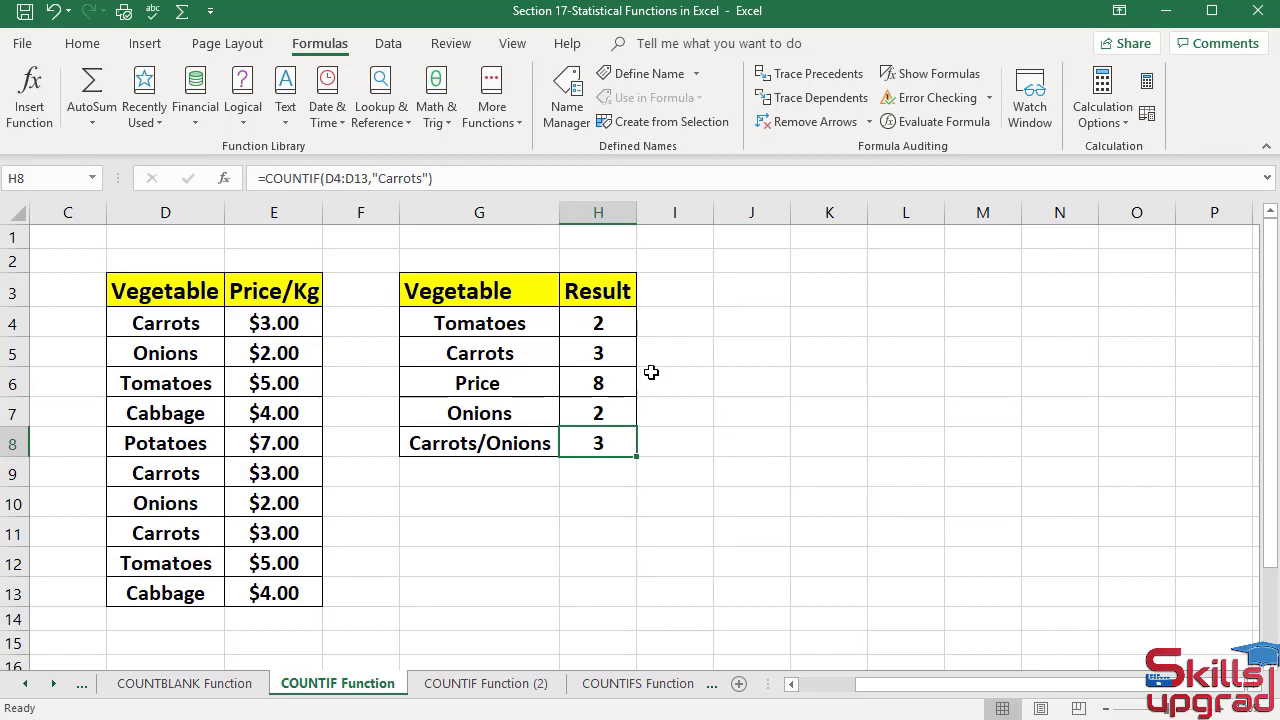
Step: Extend the H8 formula to divide by a second COUNTIF with range D4:D13 and the criteria Onions
left_click(440, 179)
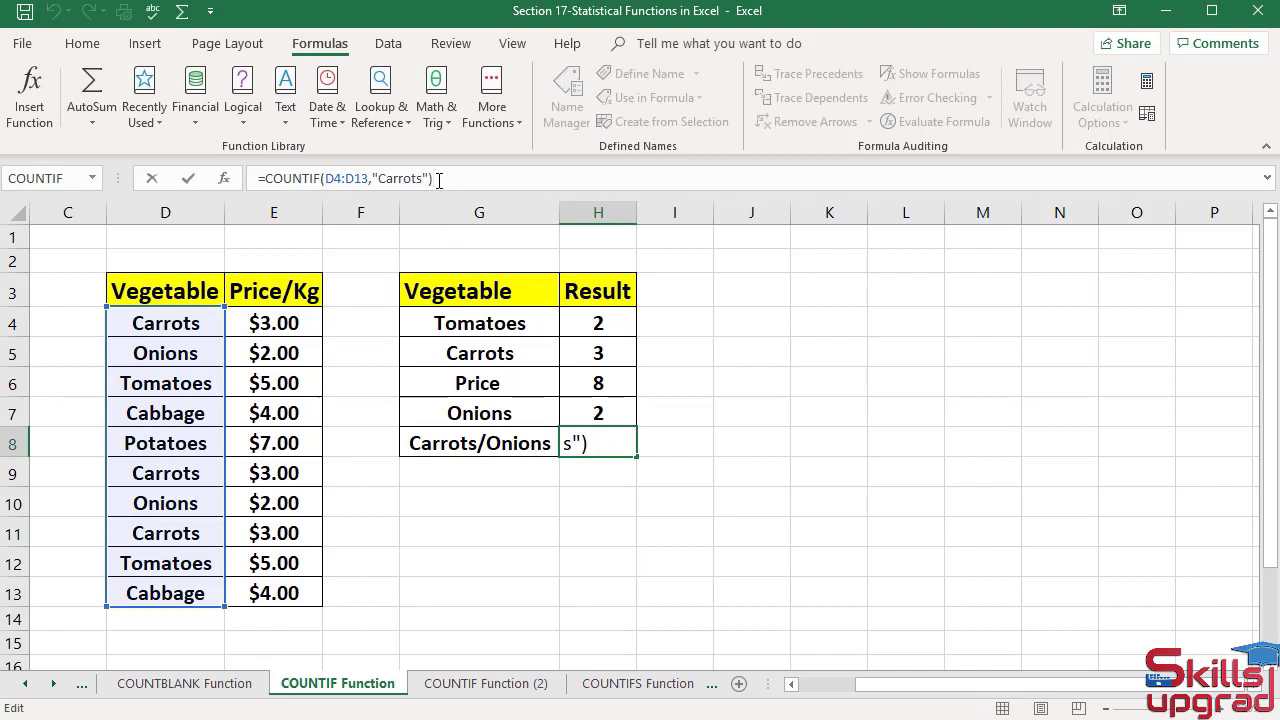
type("/")
left_click(505, 106)
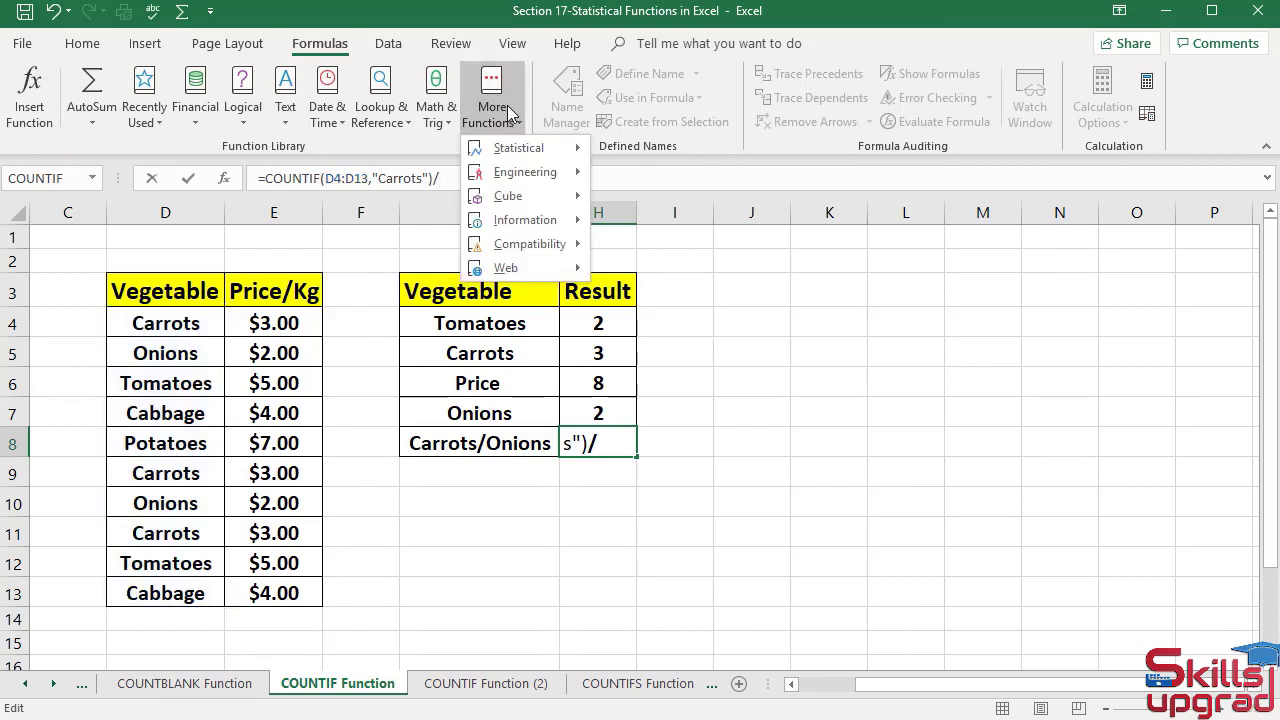
mouse_move(511, 142)
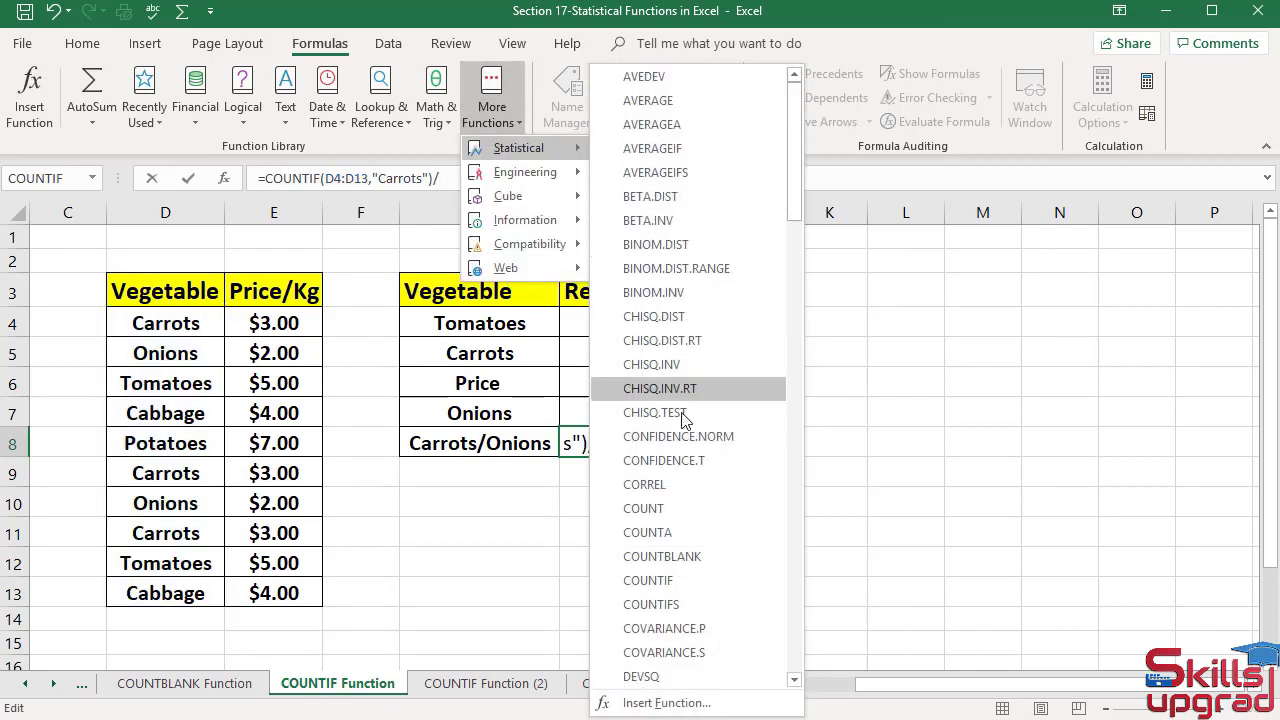
left_click(672, 578)
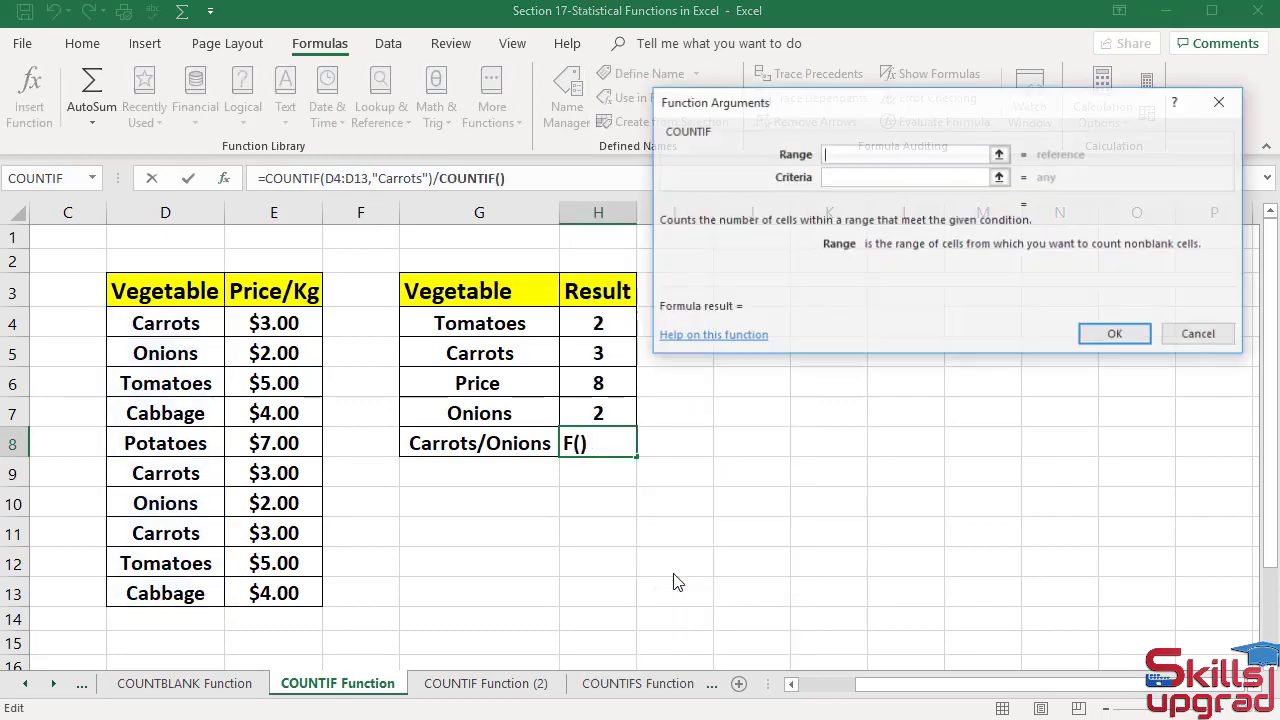
left_click(869, 150)
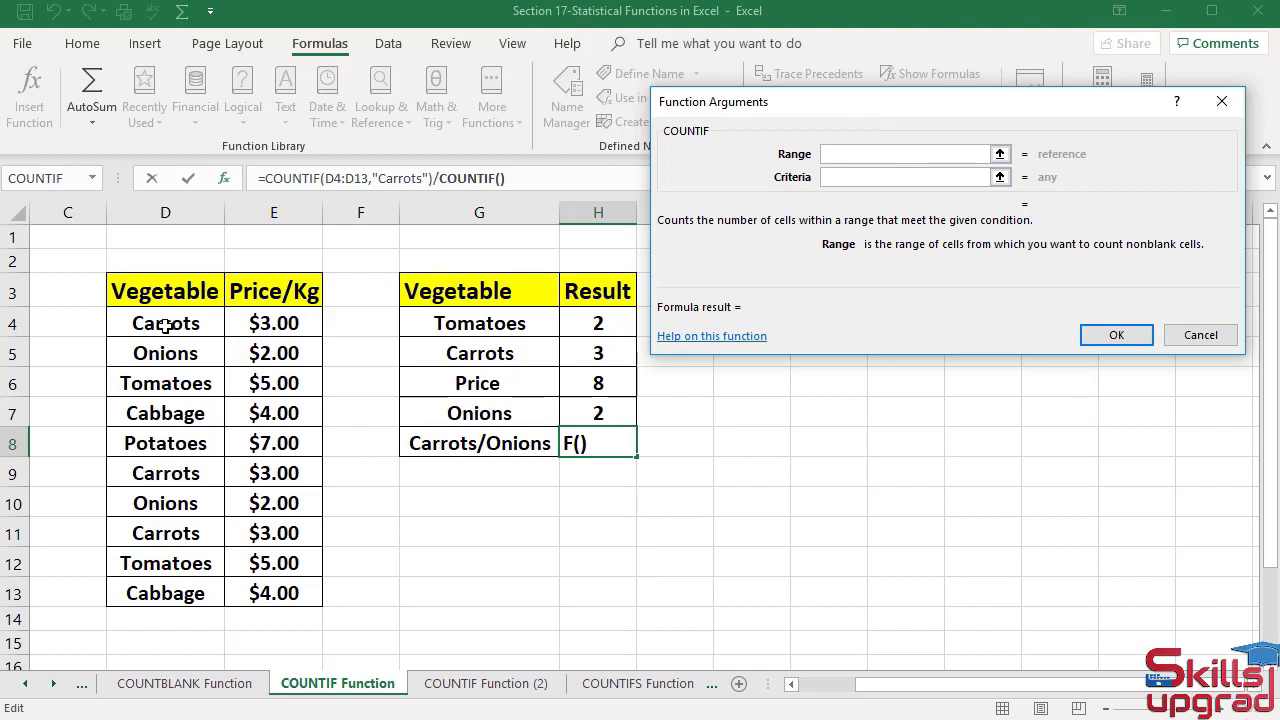
left_click_drag(163, 325, 175, 578)
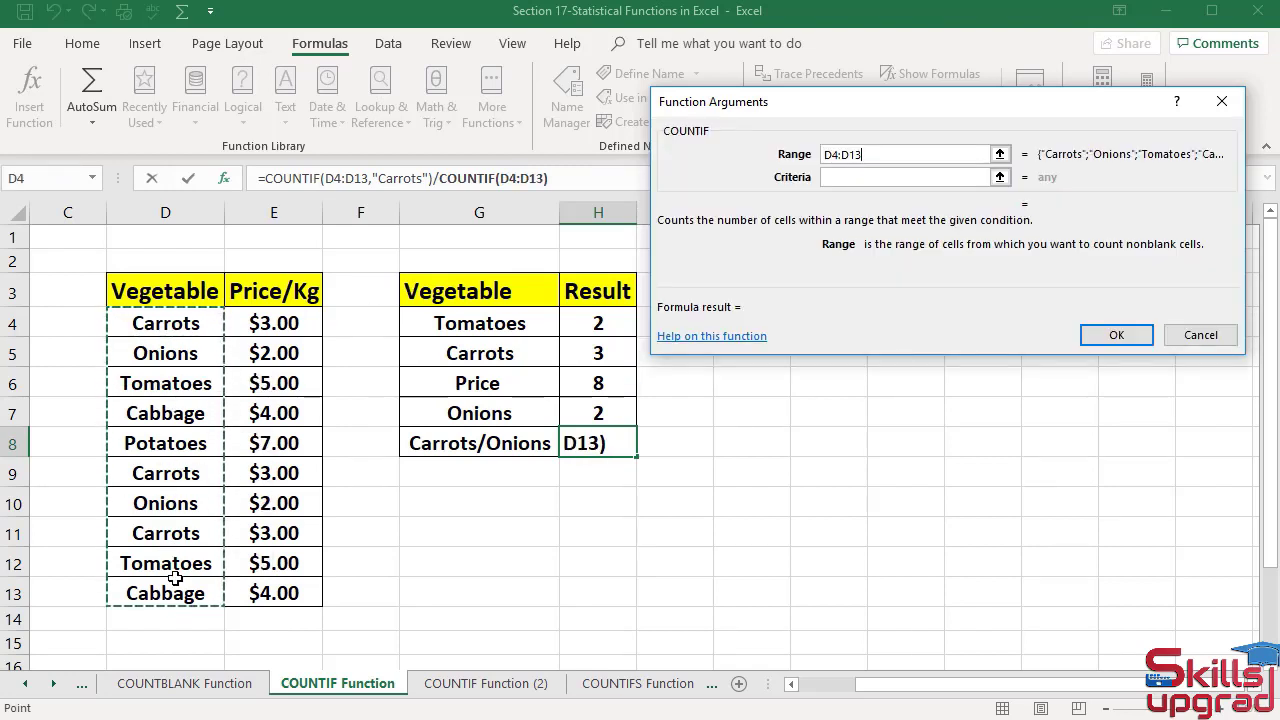
key("Tab")
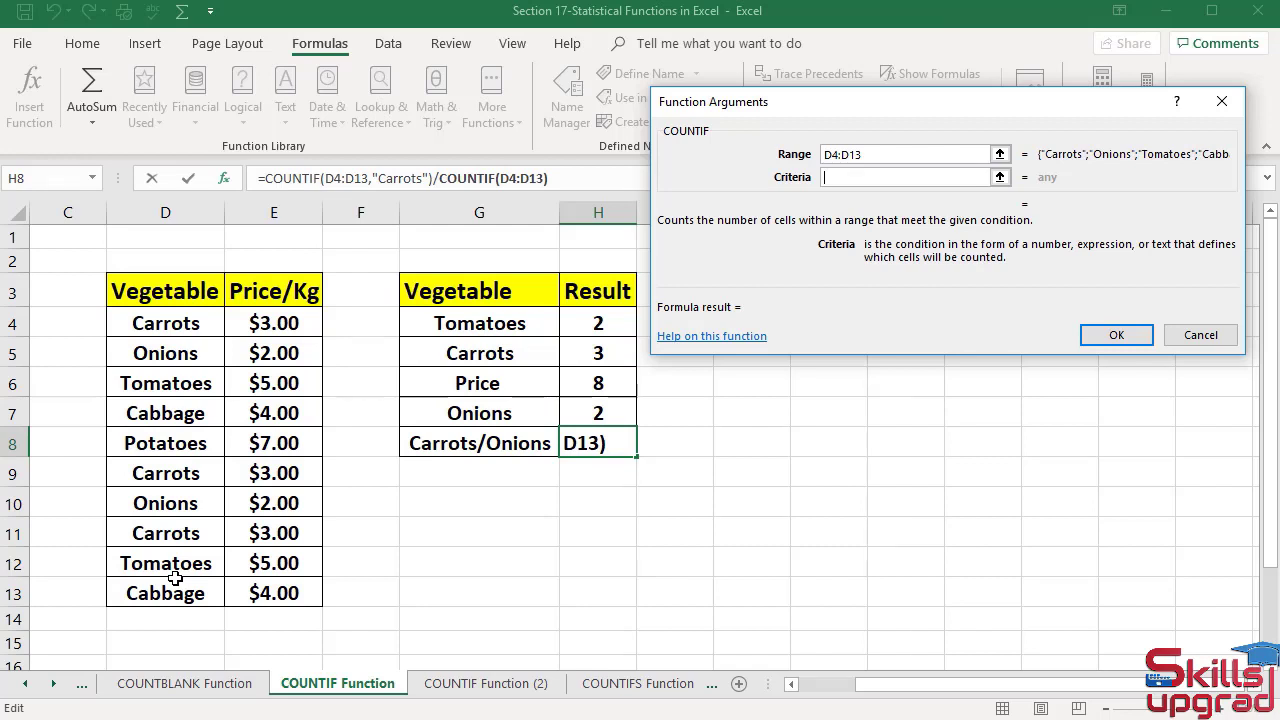
type("Onions")
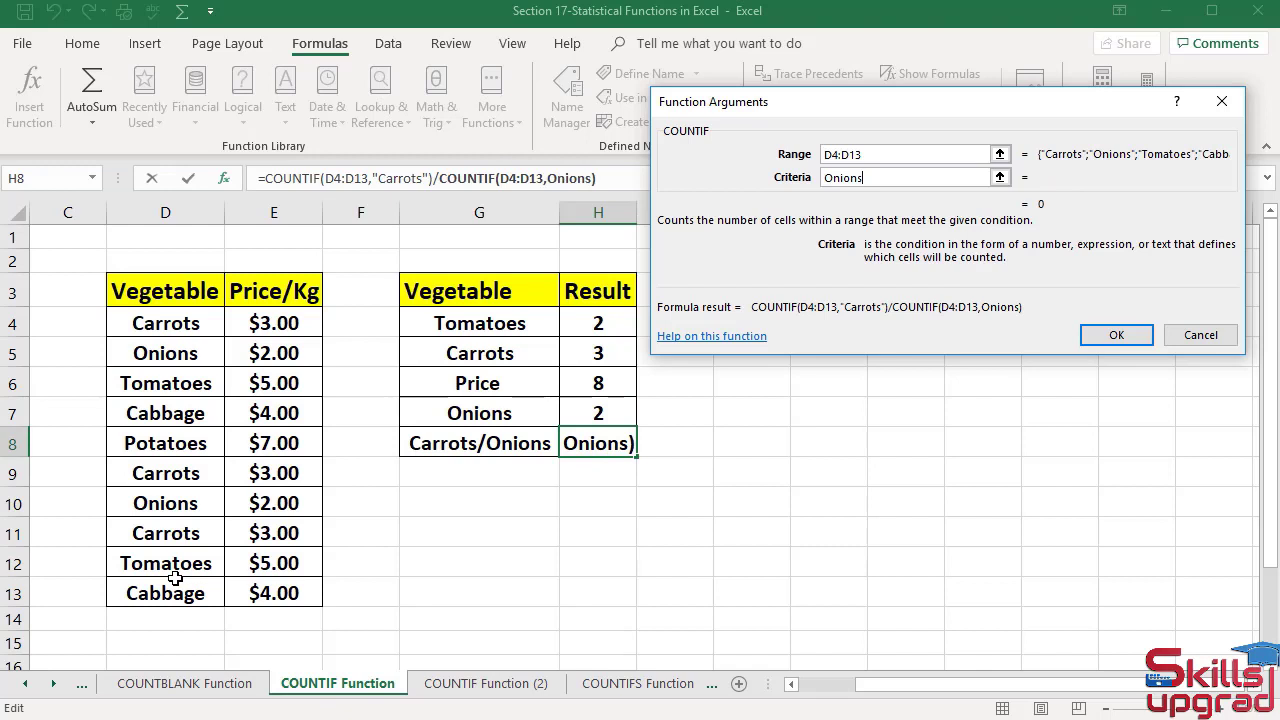
left_click(1116, 336)
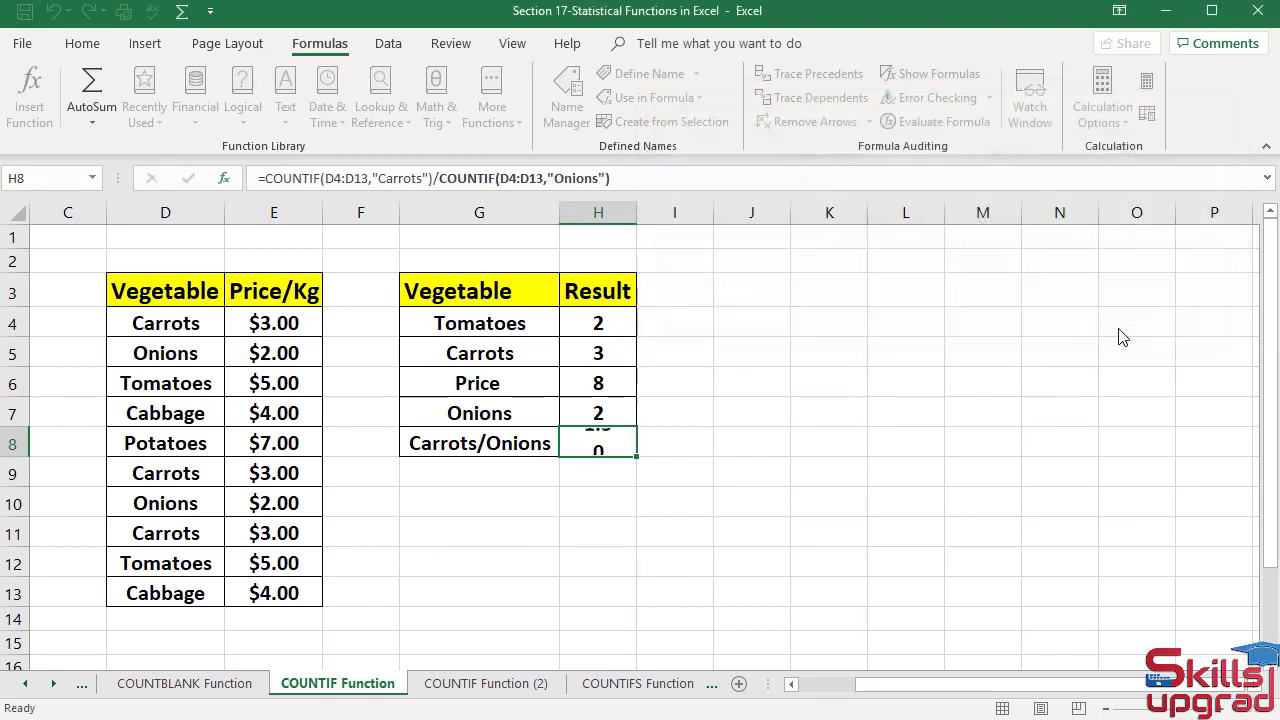